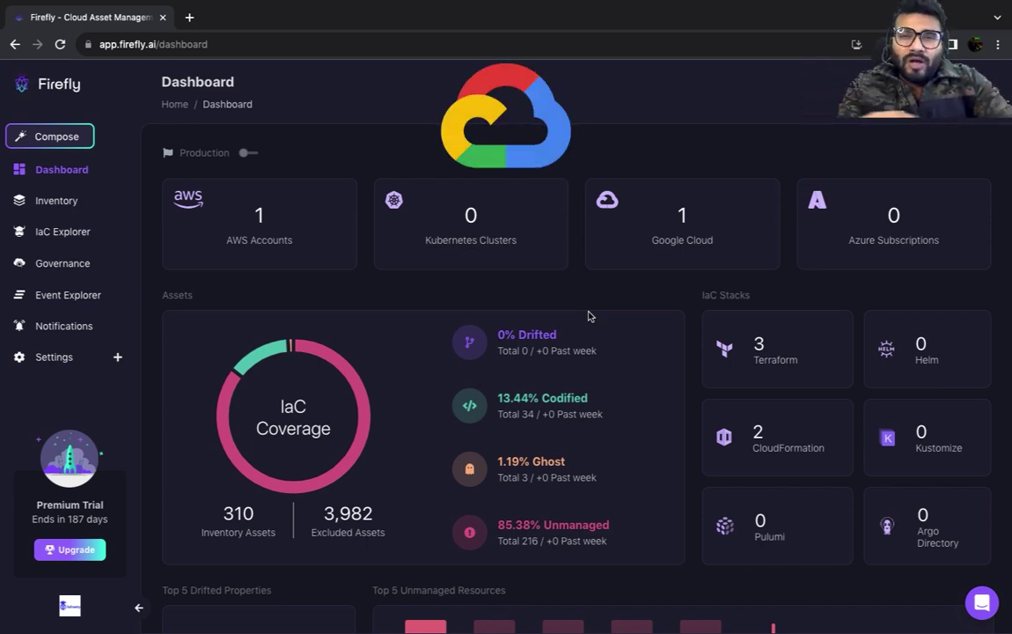
Expand Settings in the sidebar to list Excluded Assets, Excluded Drifts, Integrations and Users.
click(101, 363)
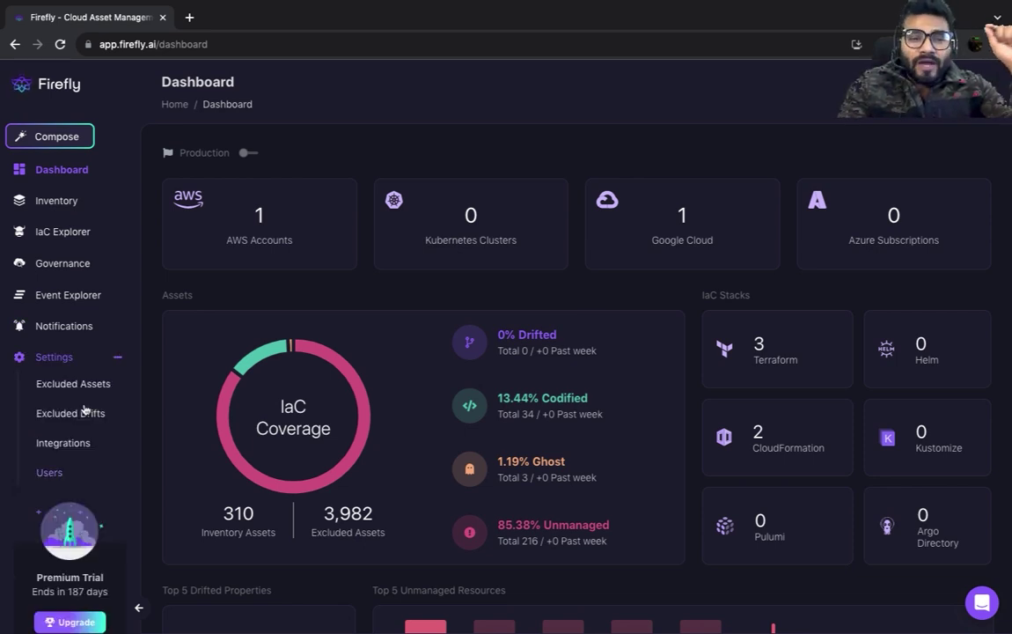
Open the Integrations page and browse the AWS, Google Cloud, Slack and GitHub cards.
click(79, 447)
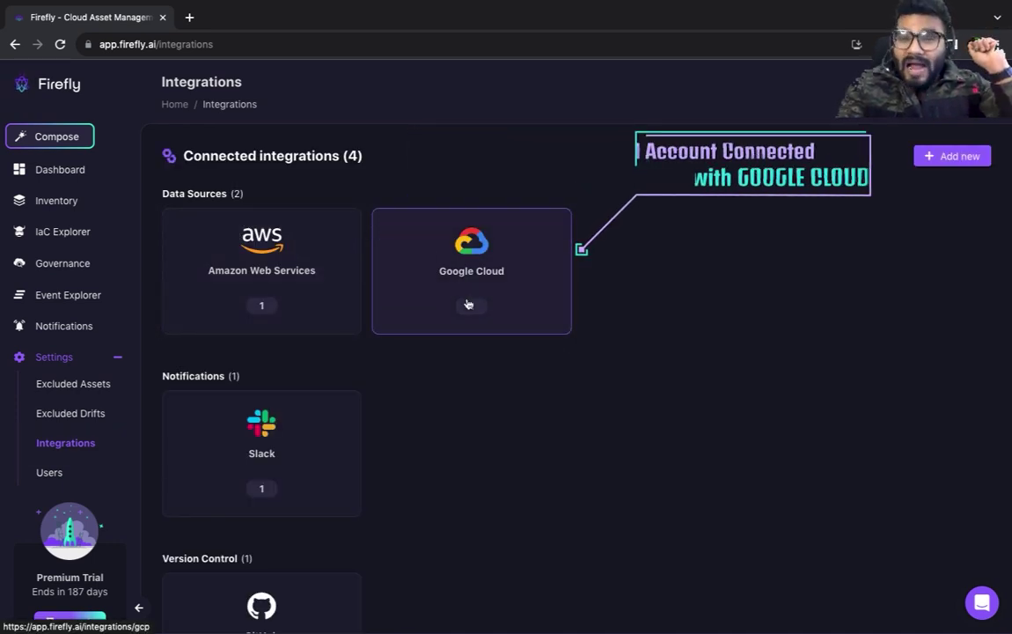
scroll(299, 458, down, 1)
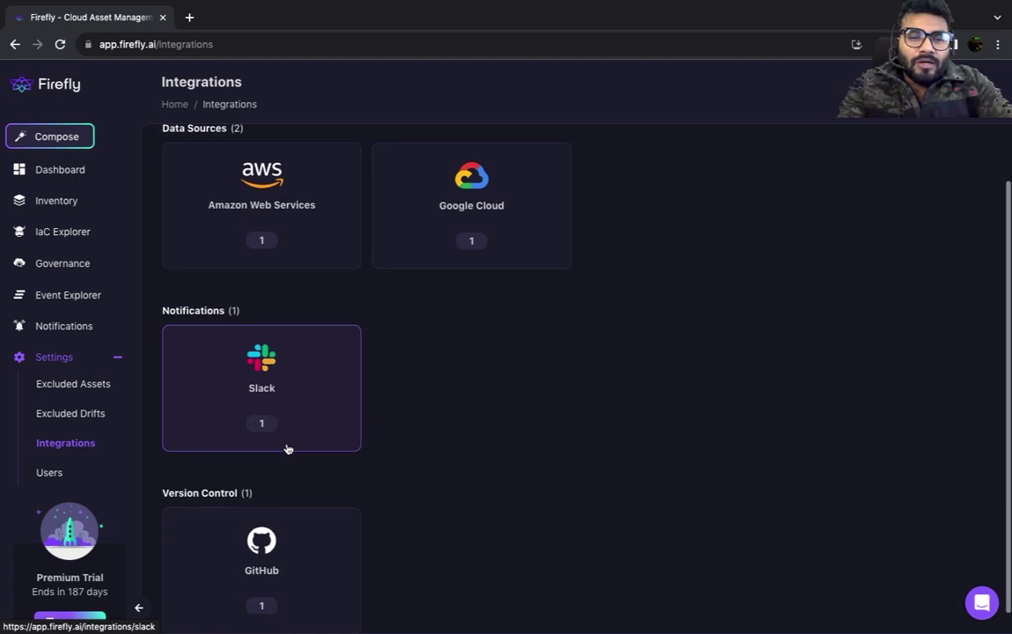
scroll(304, 539, down, 1)
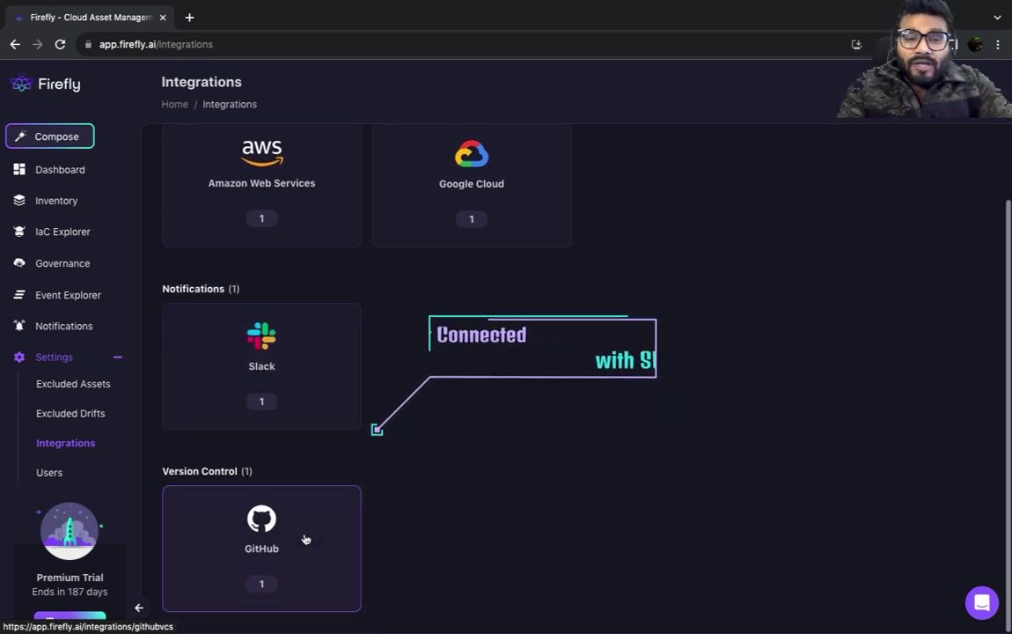
scroll(264, 201, up, 1)
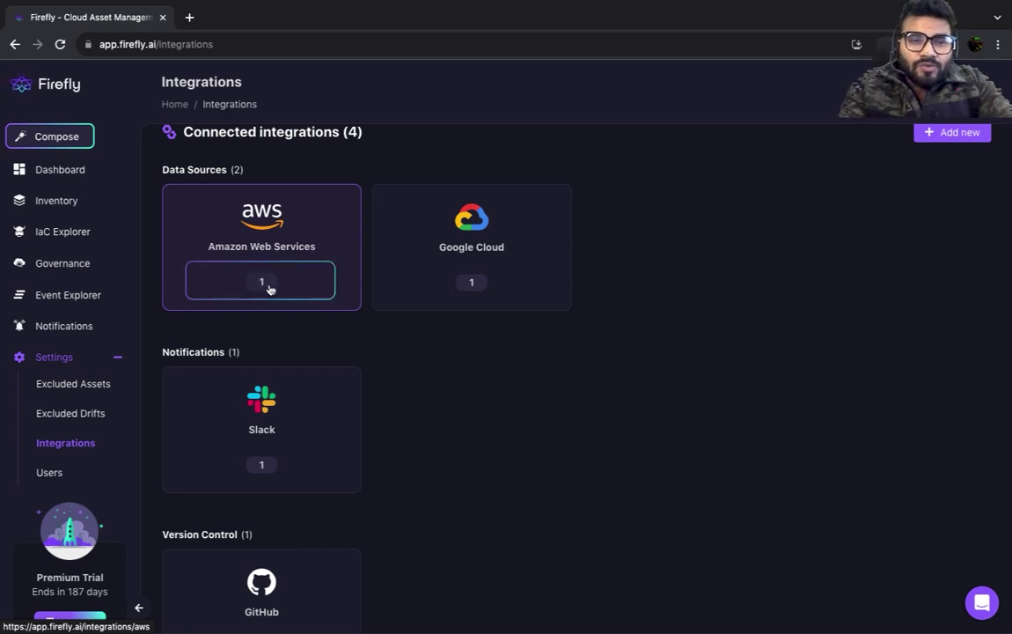
Go back to the Dashboard showing 13.44% codified and 85.38% unmanaged coverage.
click(56, 88)
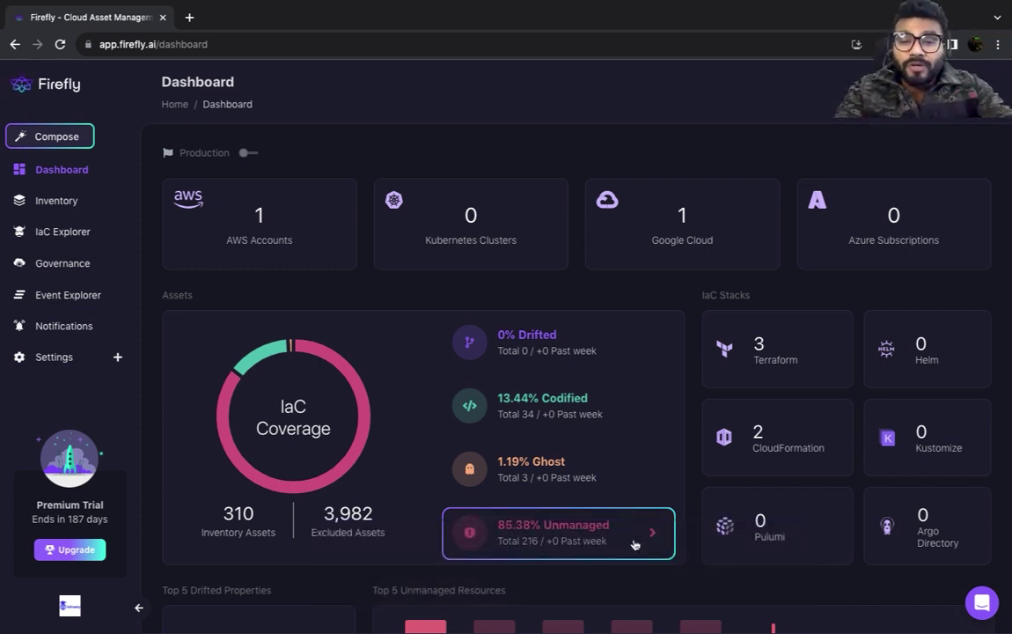
Open Inventory filtered to the 216 unmanaged assets from the 85.38% Unmanaged card.
click(634, 544)
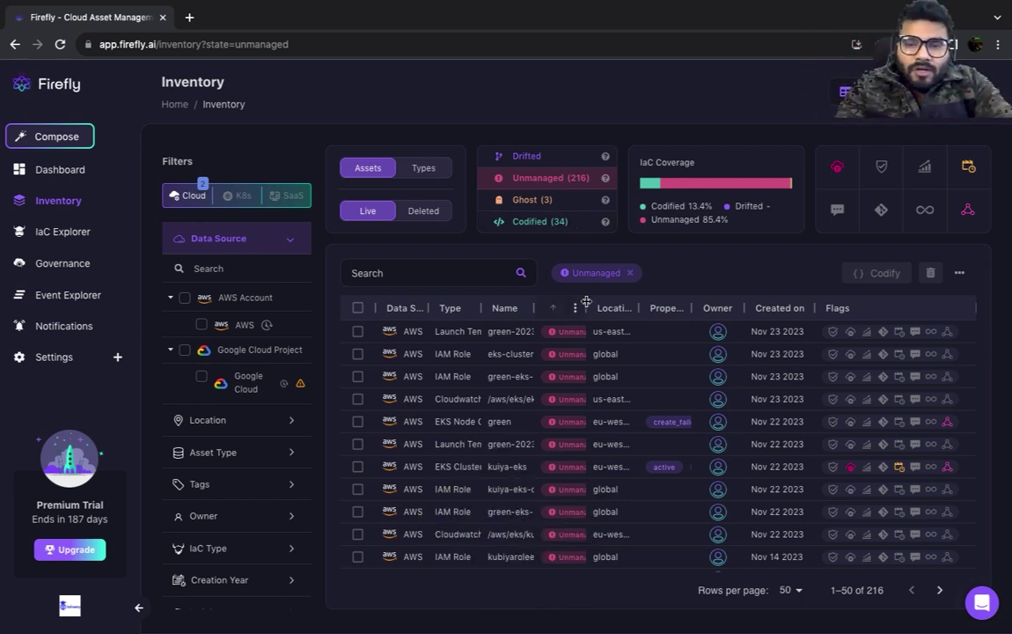
Widen the IaC Status column, select the unmanaged IAM Role in row two, and codify it.
drag(584, 304, 612, 302)
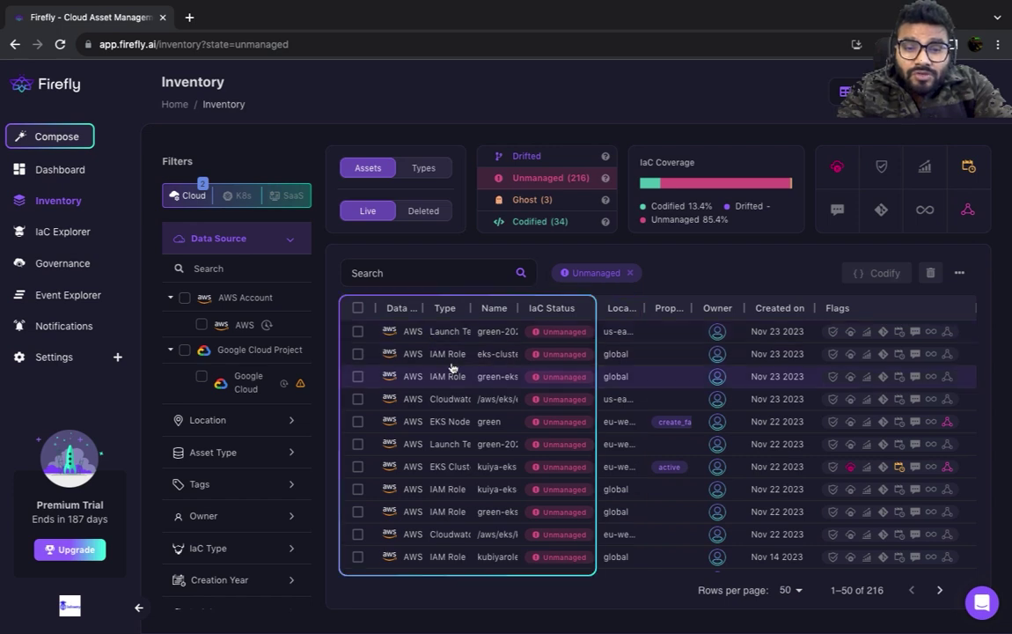
click(357, 331)
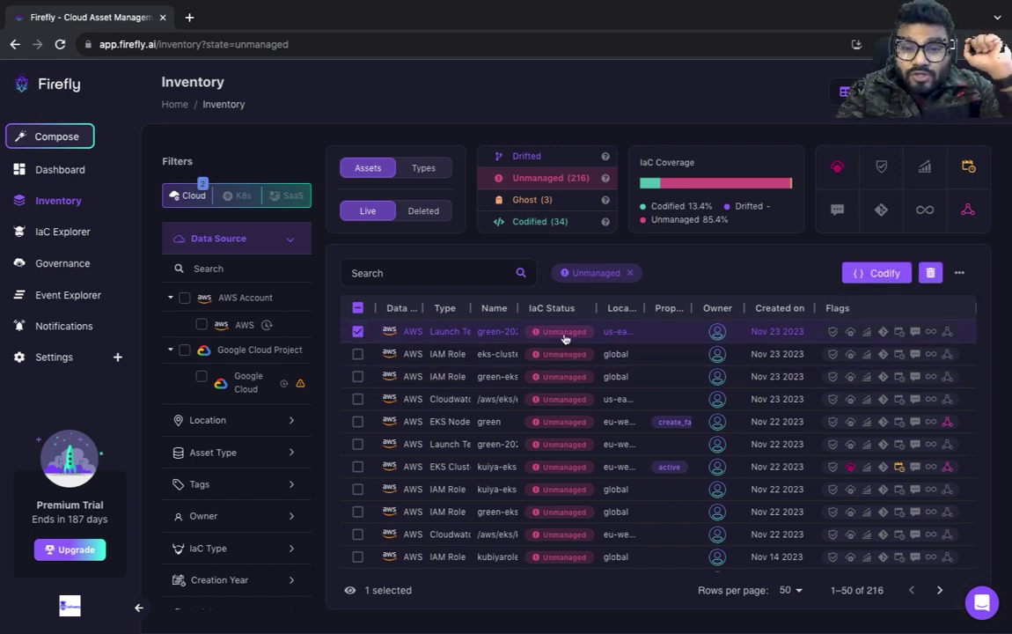
click(357, 356)
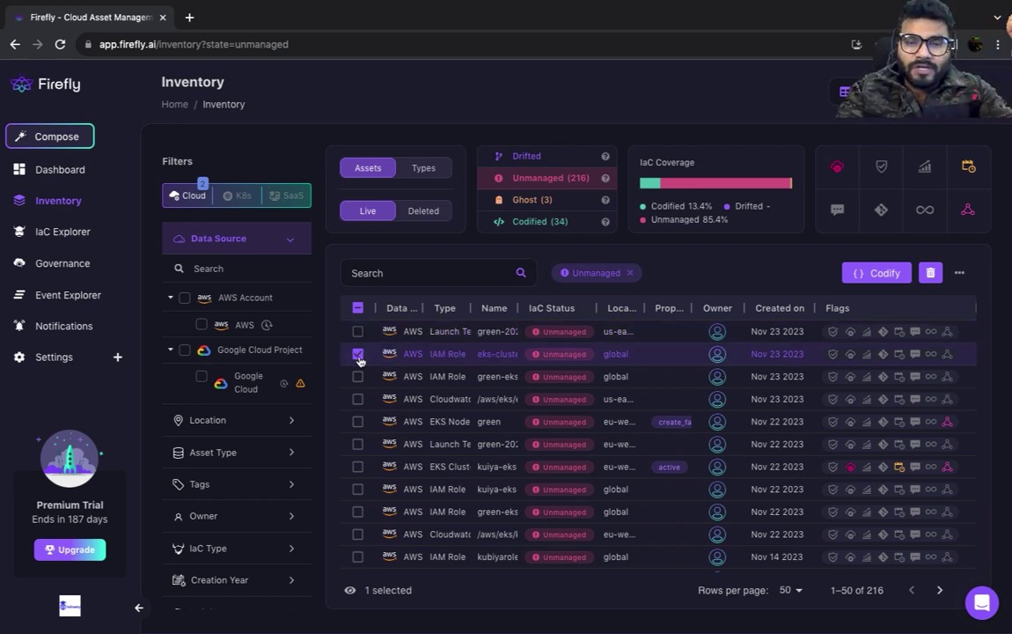
click(876, 274)
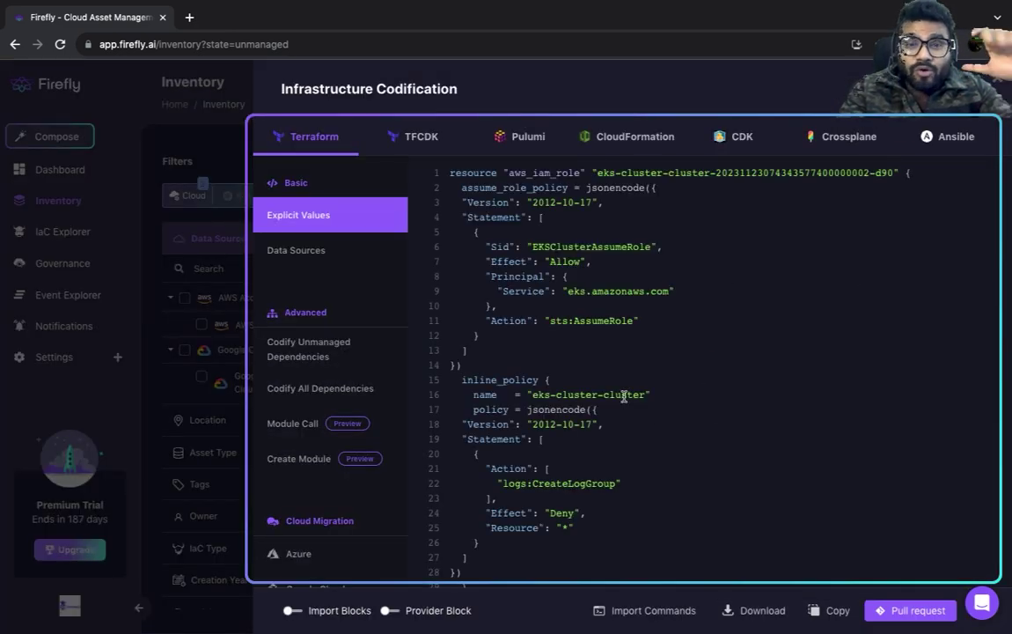
Review the IAM role's Terraform, including the eks-cluster-cluster inline policy, then close the panel.
scroll(590, 264, down, 2)
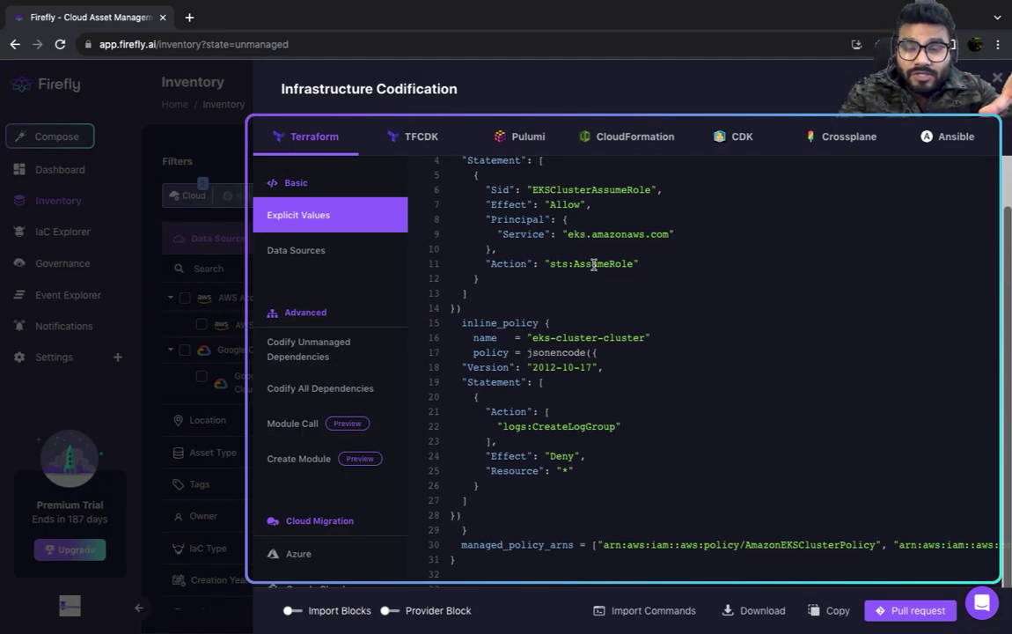
scroll(622, 369, down, 1)
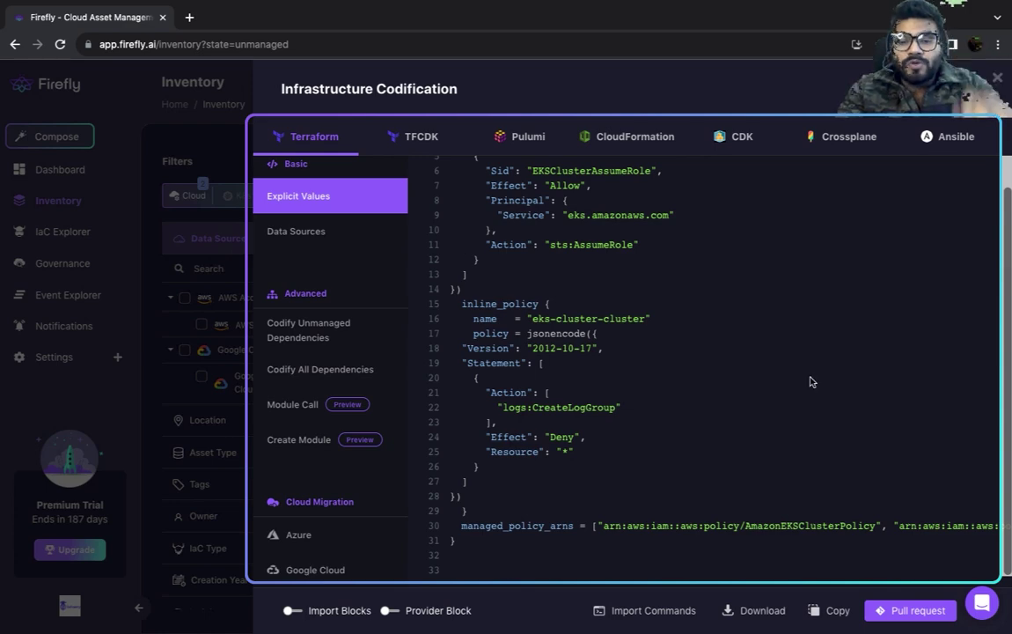
key(Escape)
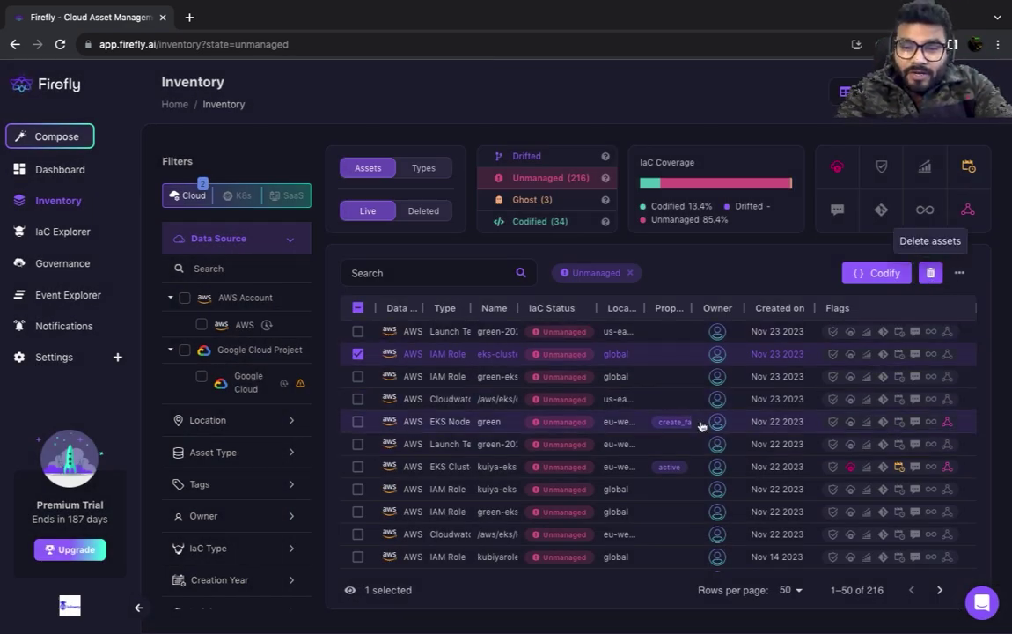
scroll(705, 426, down, 3)
scroll(793, 396, up, 5)
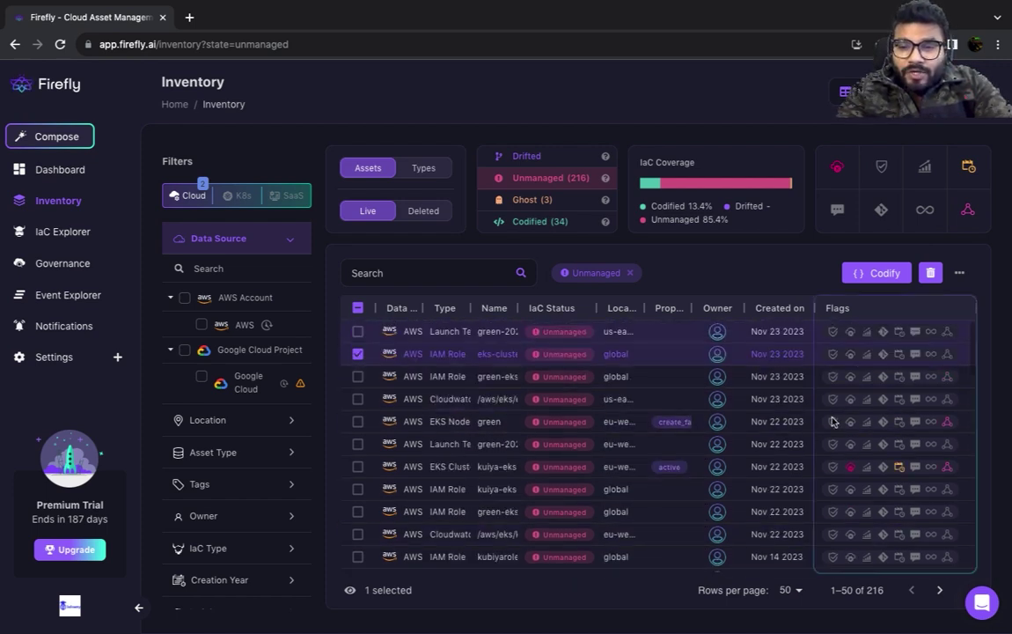
click(900, 333)
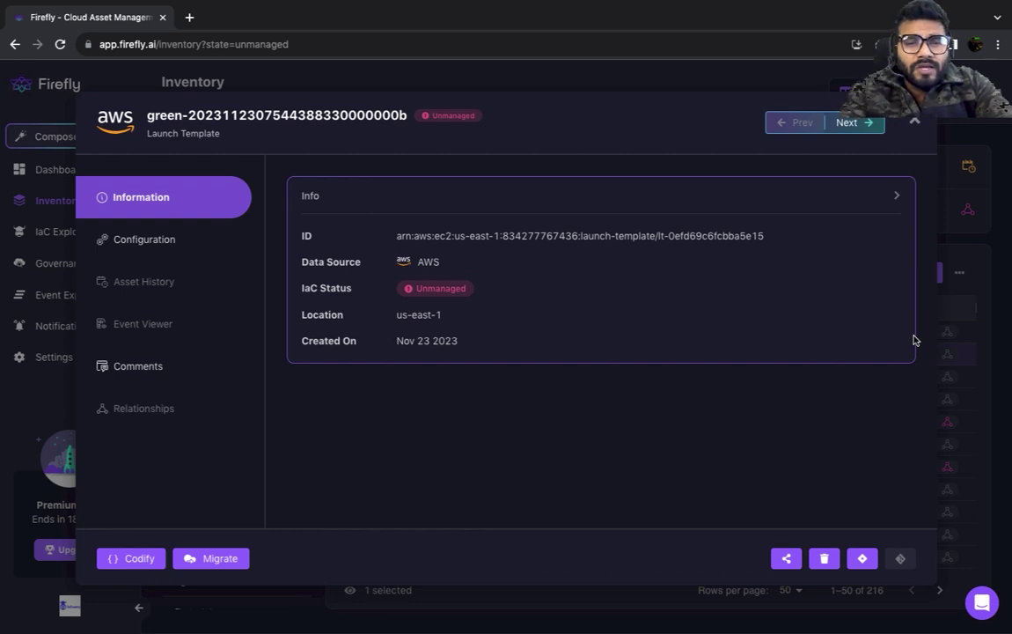
triple_click(433, 340)
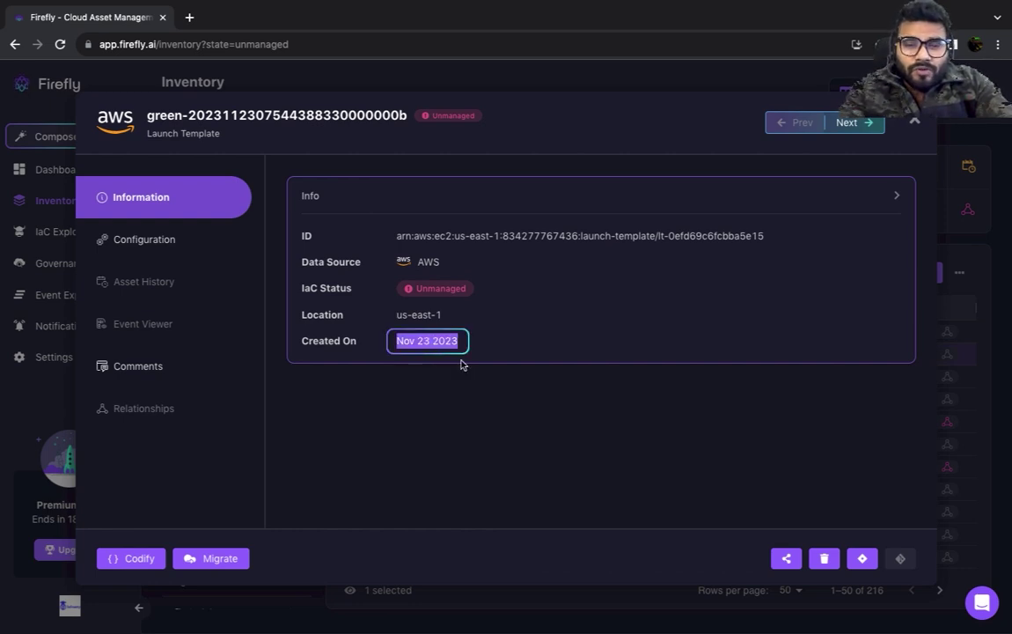
double_click(443, 287)
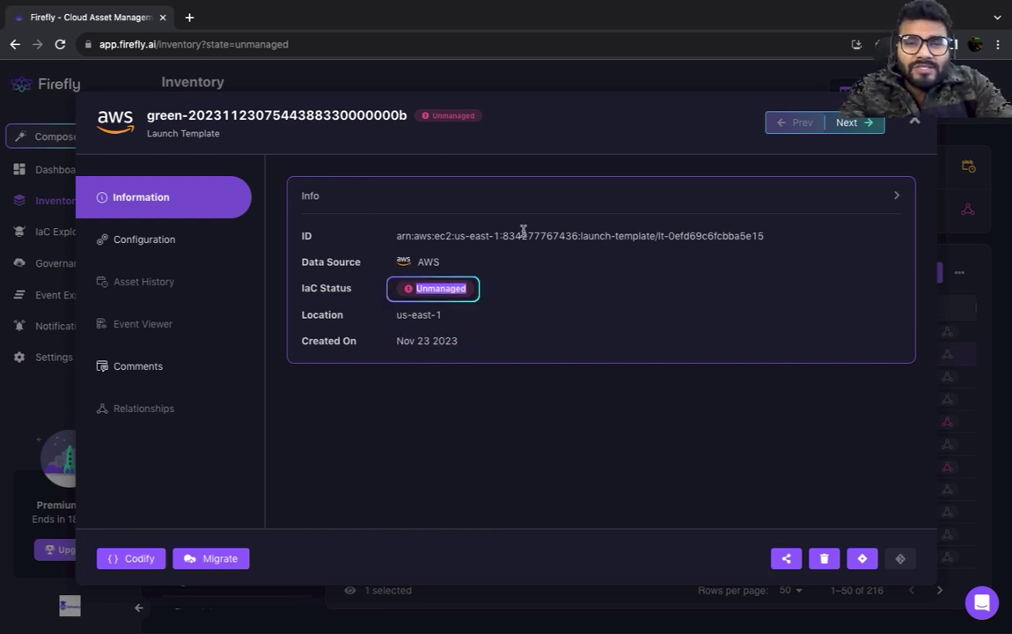
click(494, 237)
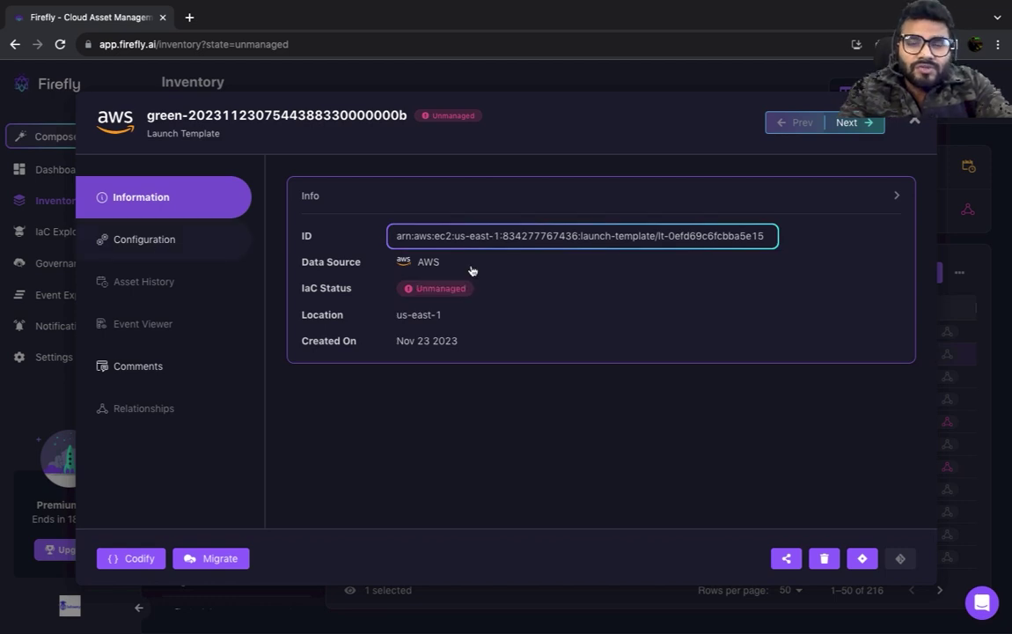
click(145, 240)
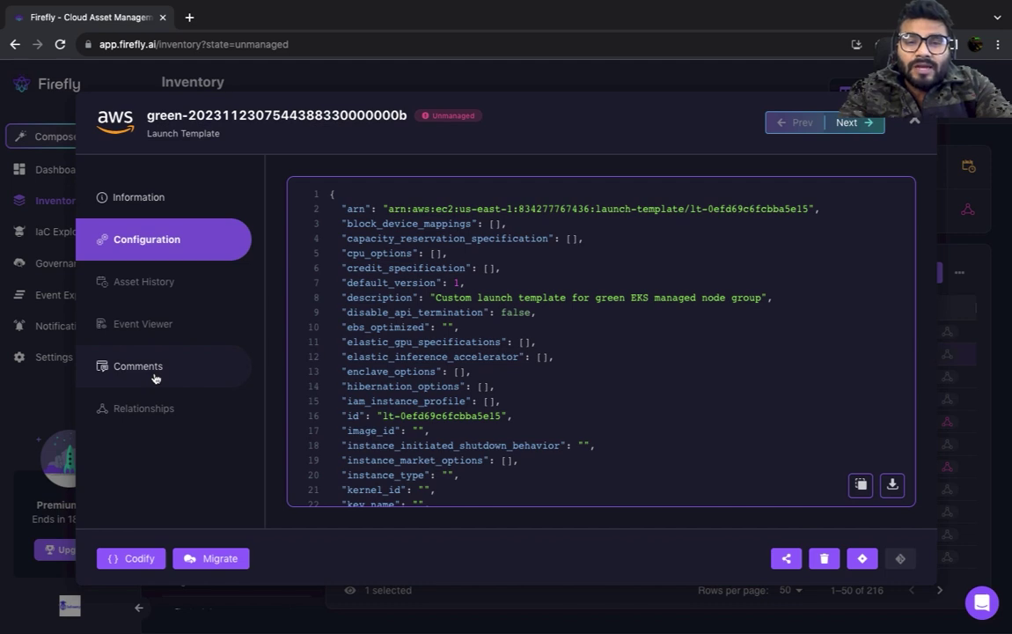
click(150, 368)
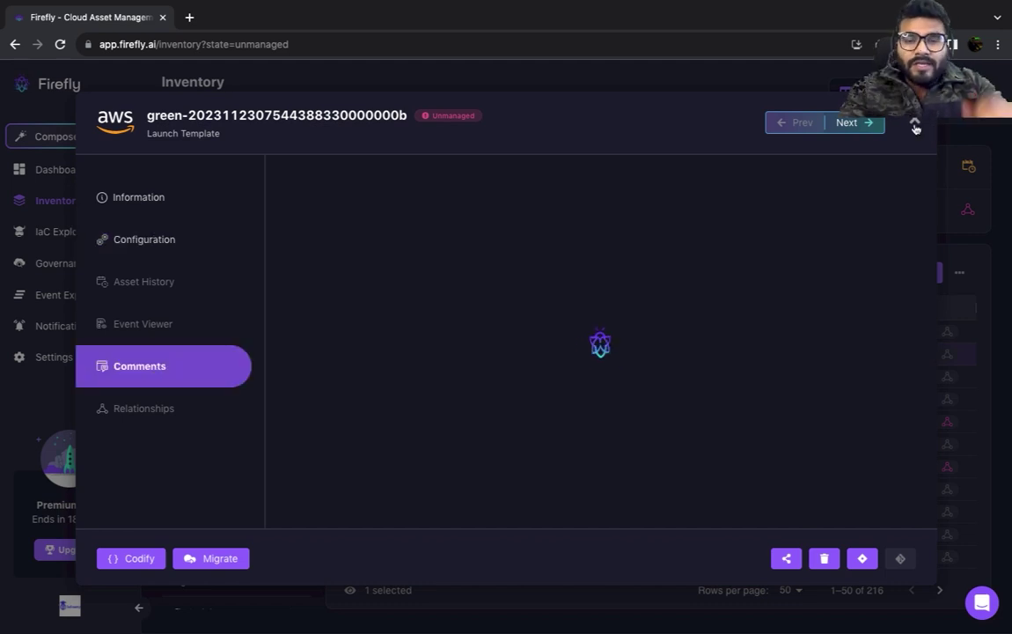
key(Escape)
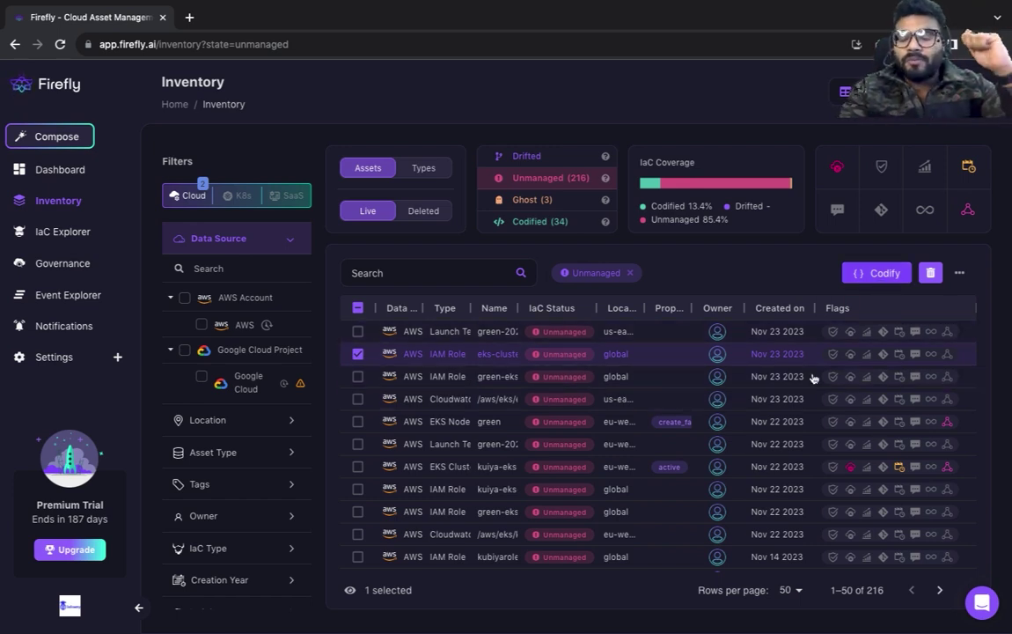
click(877, 272)
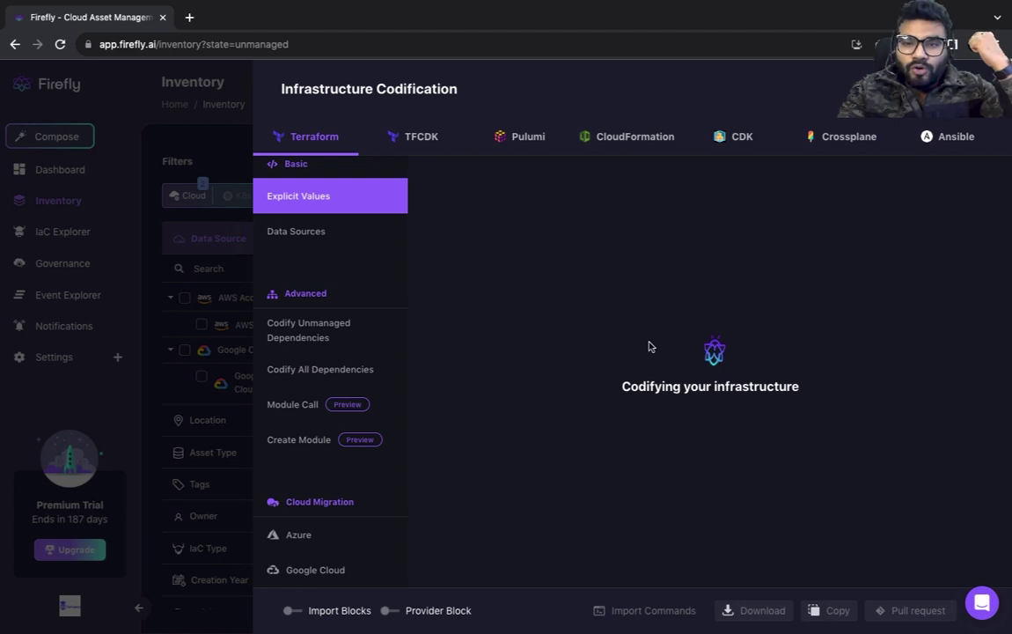
click(519, 137)
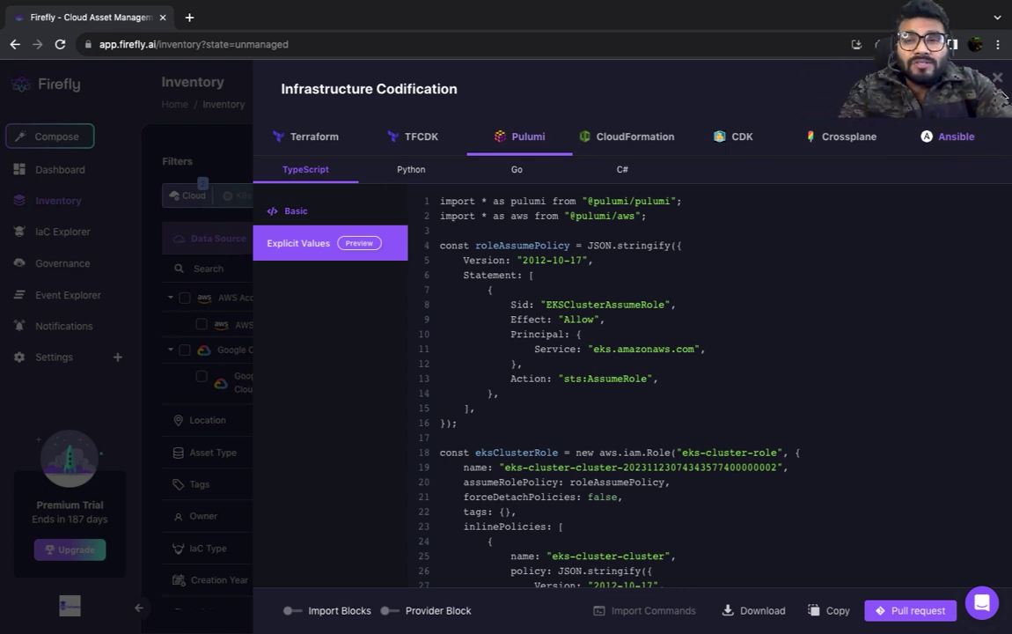
key(Escape)
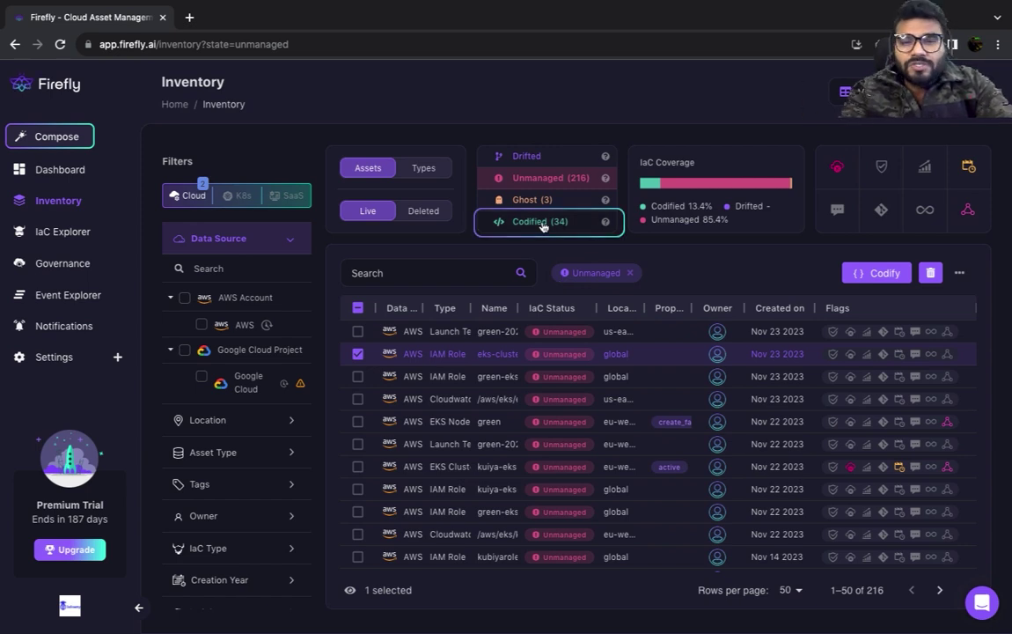
click(543, 223)
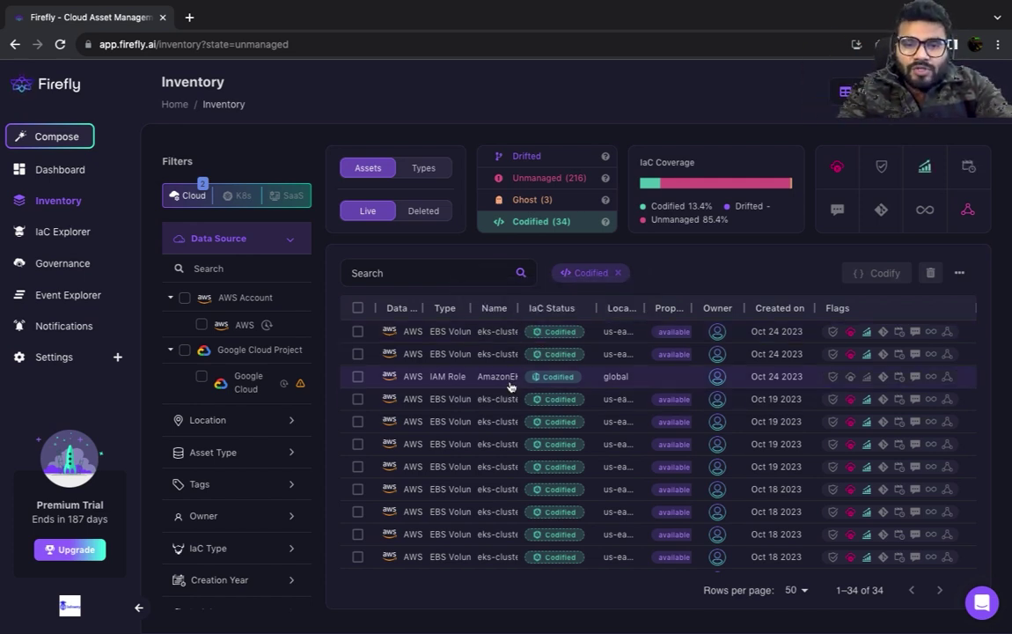
click(573, 423)
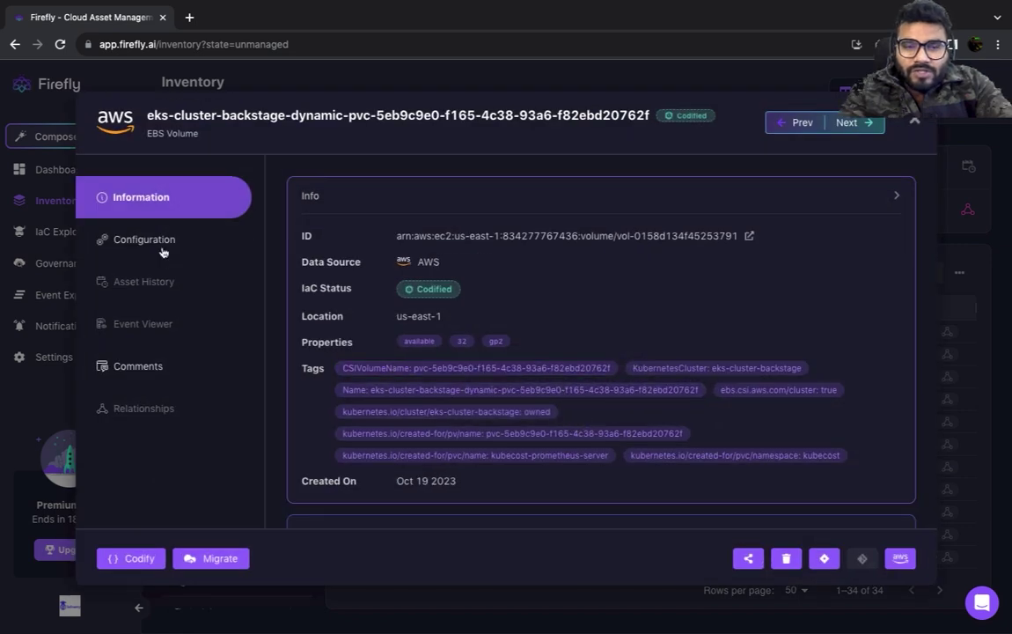
click(163, 243)
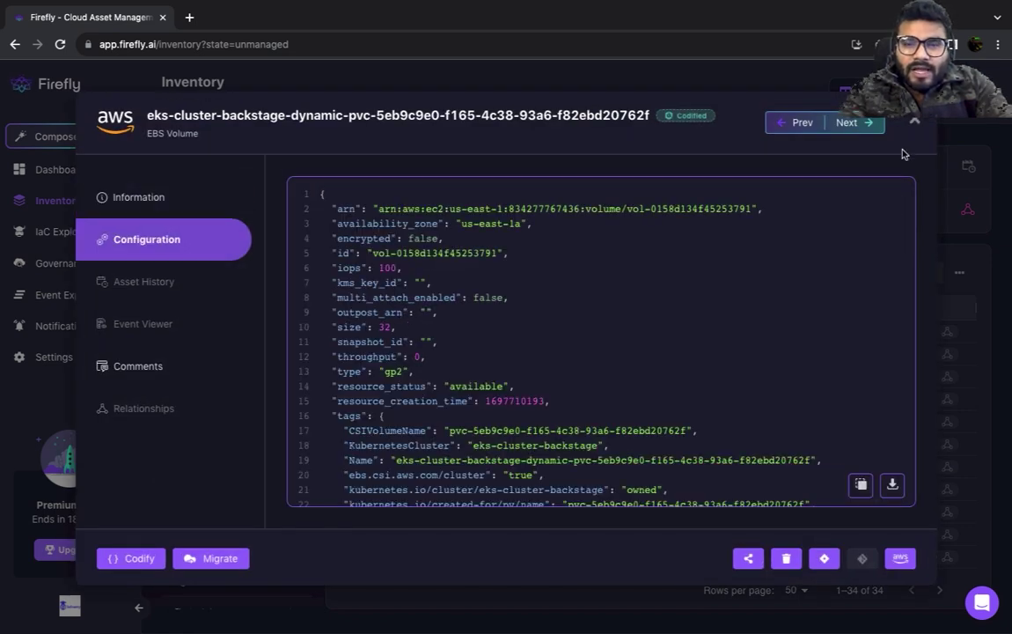
click(915, 123)
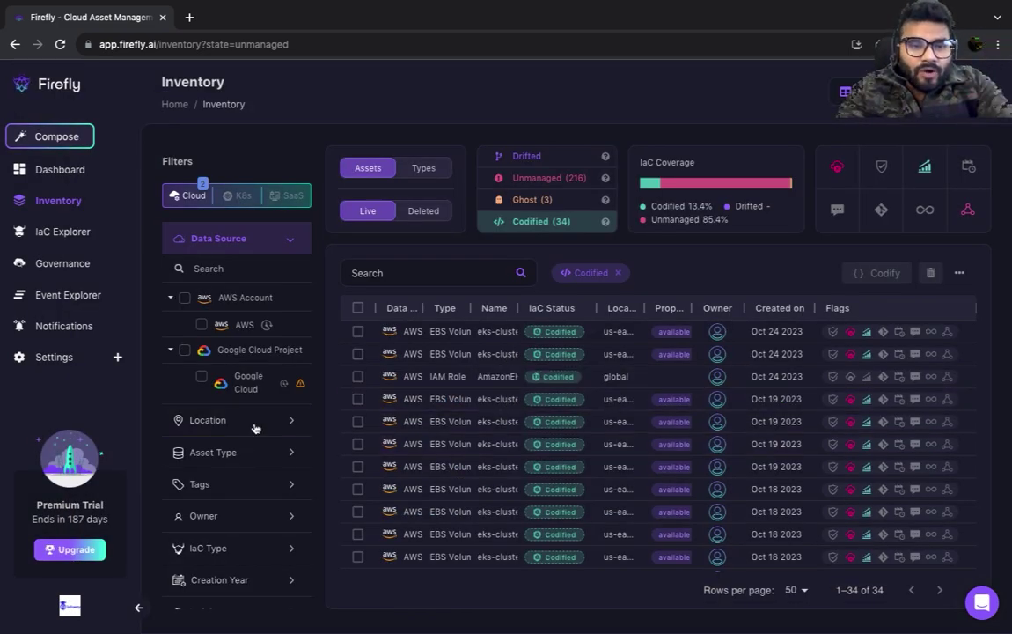
Filter codified assets to us-east-1 and one kubernetes.io/created-for/pv/name tag, leaving one EBS volume.
click(284, 422)
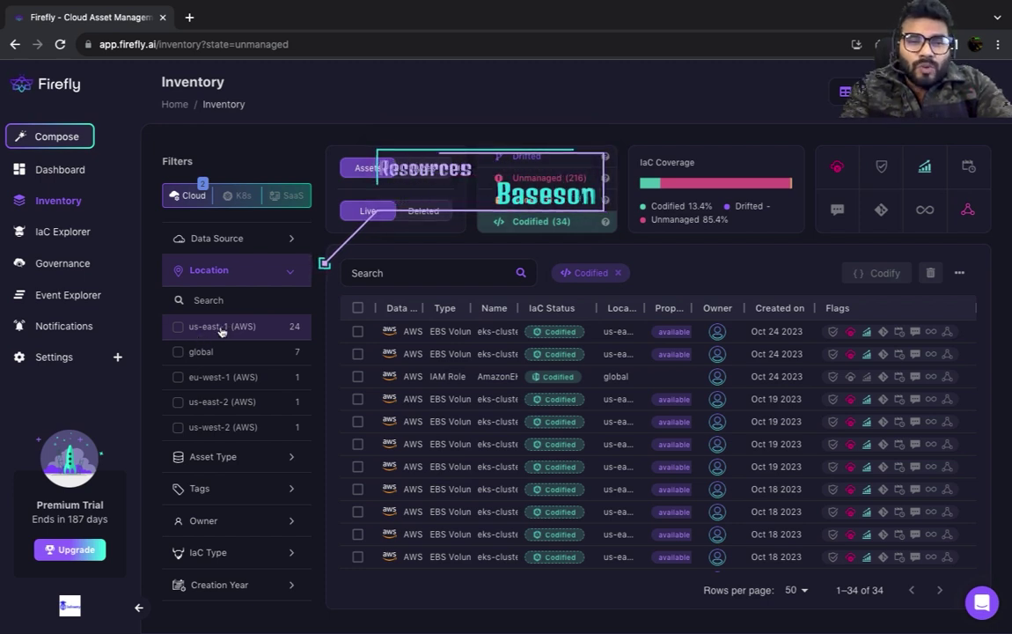
click(299, 327)
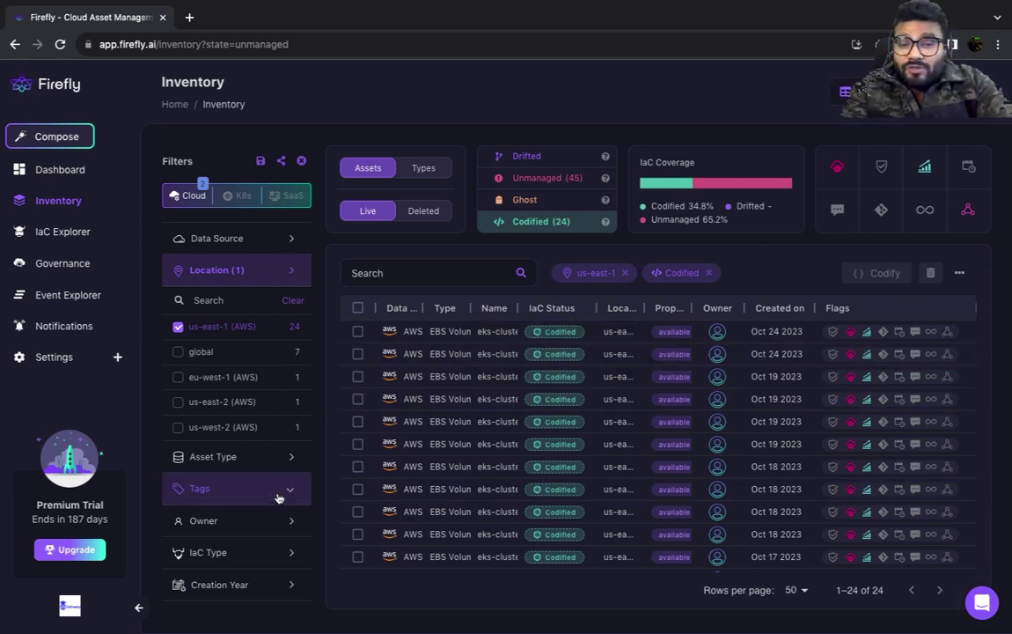
click(277, 498)
scroll(212, 493, down, 3)
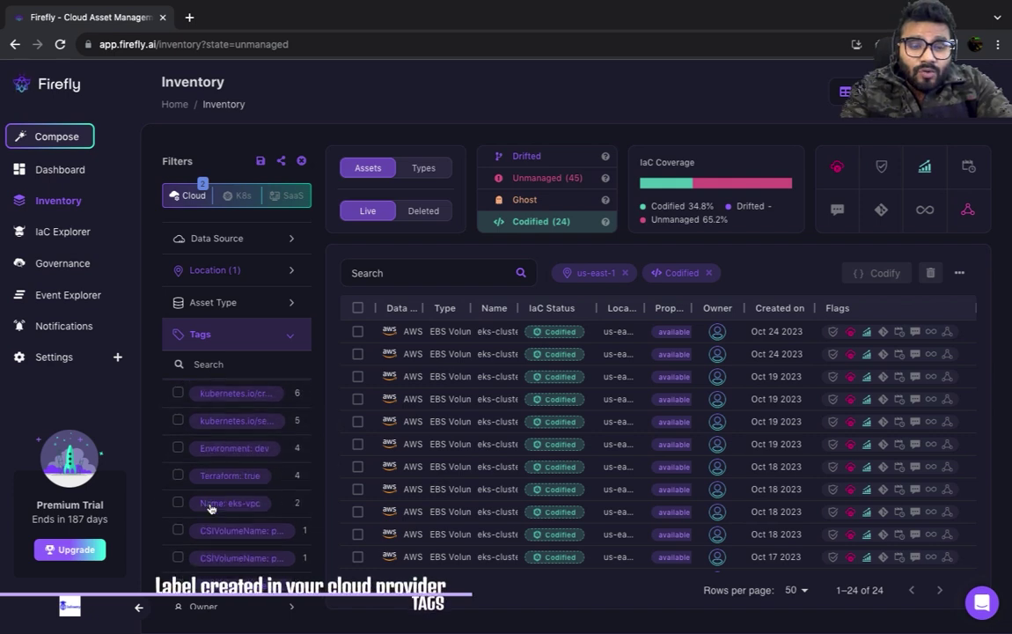
scroll(211, 508, down, 5)
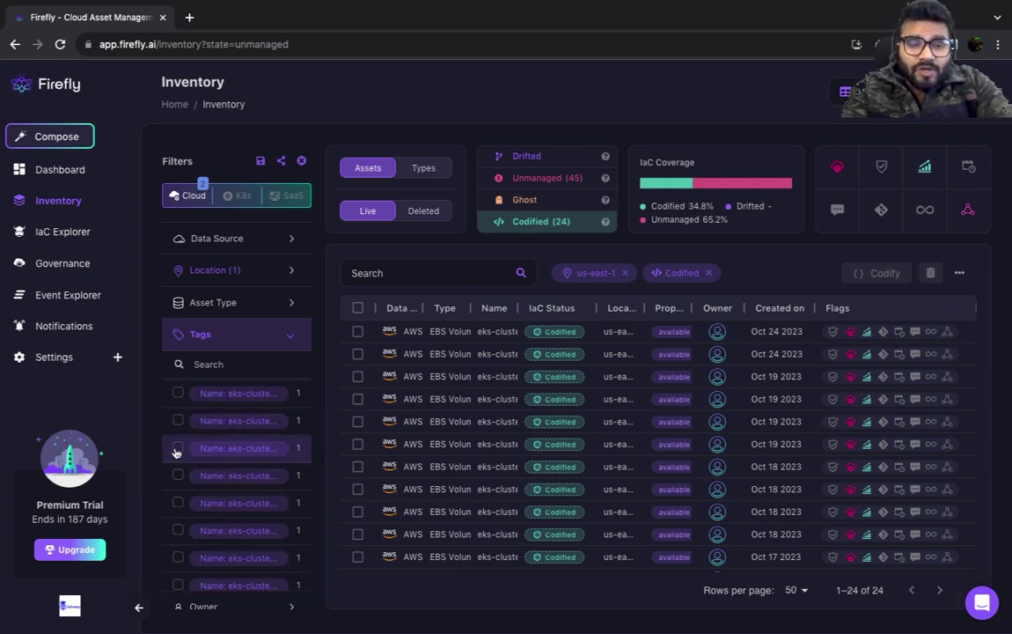
scroll(176, 451, down, 3)
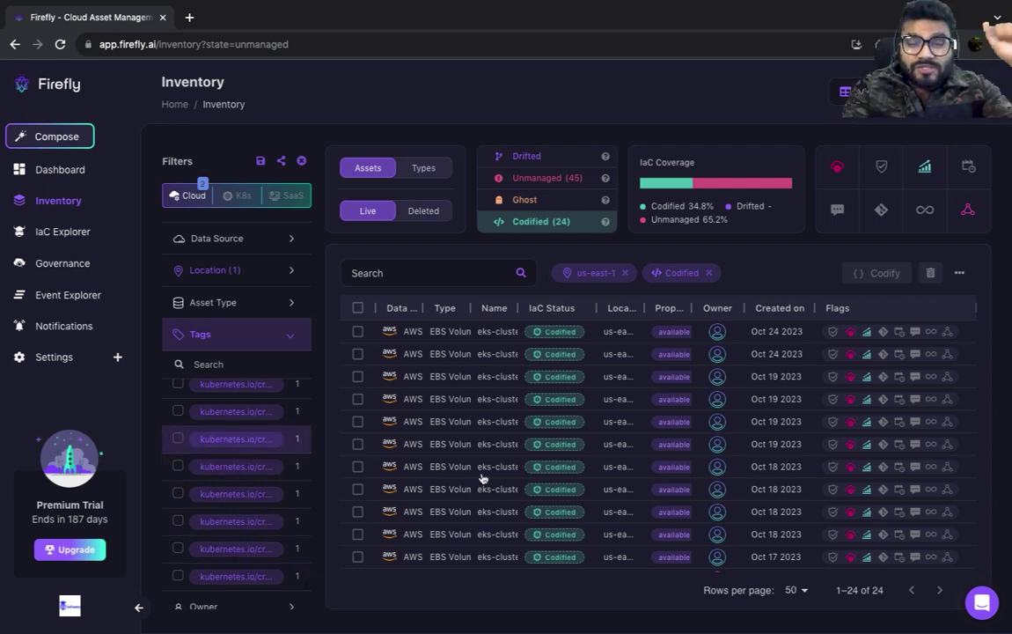
click(178, 439)
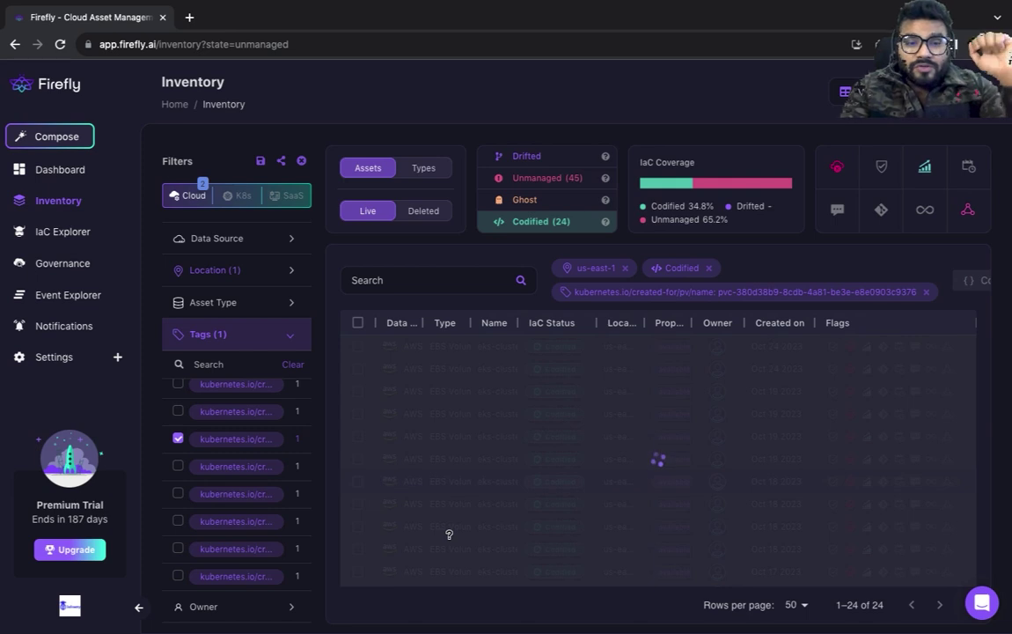
scroll(264, 445, down, 2)
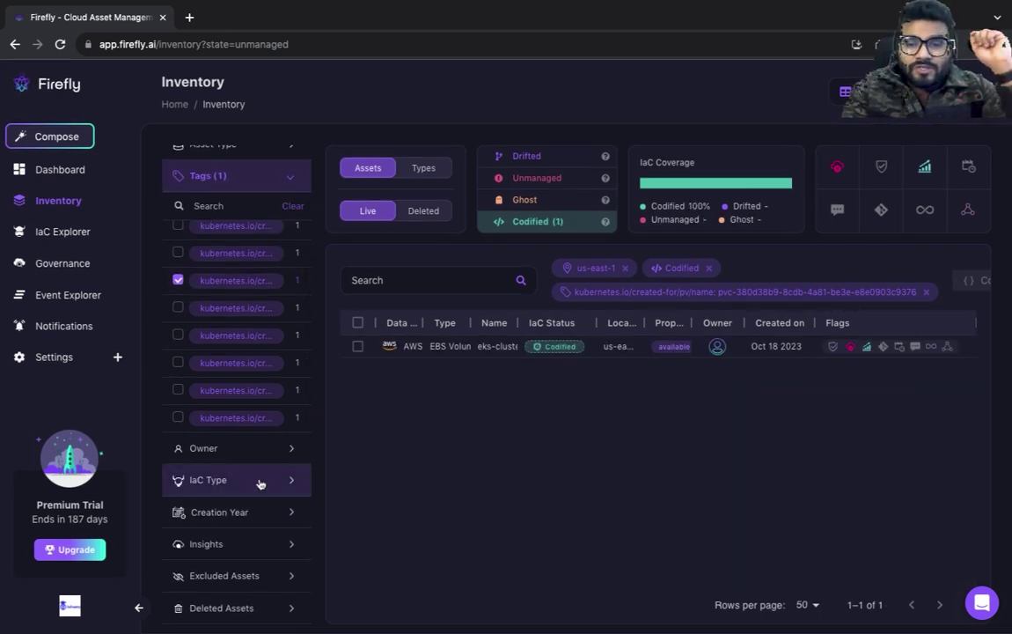
scroll(253, 425, down, 5)
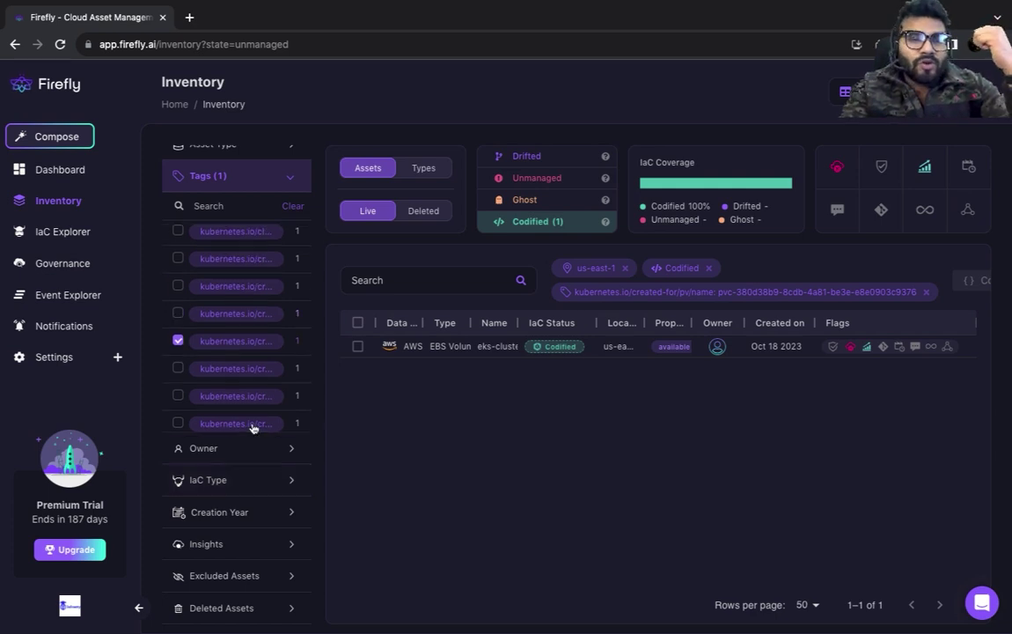
click(64, 203)
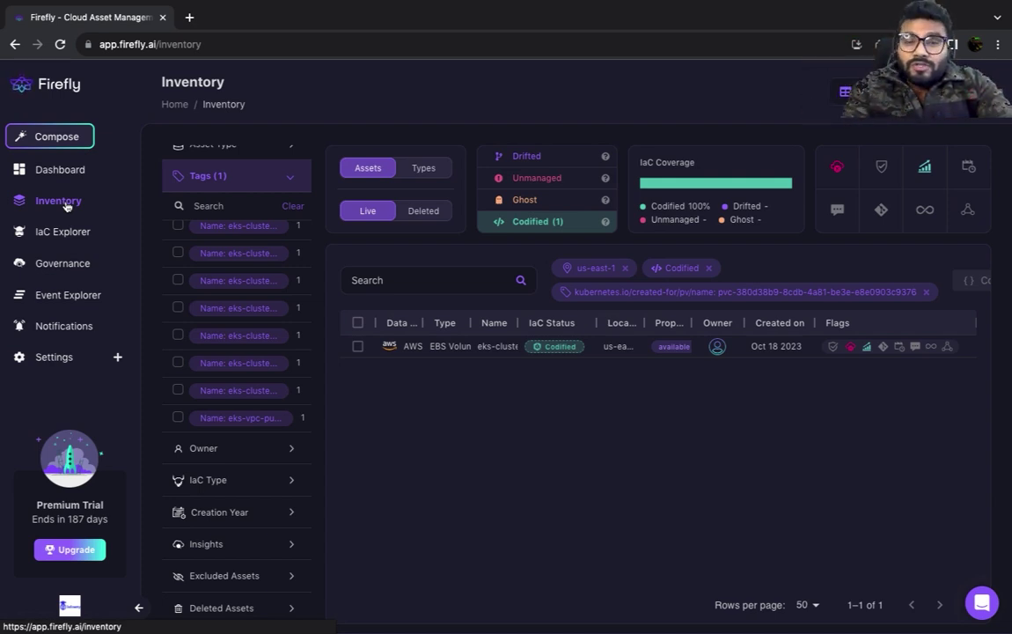
scroll(208, 316, up, 1)
scroll(208, 315, up, 5)
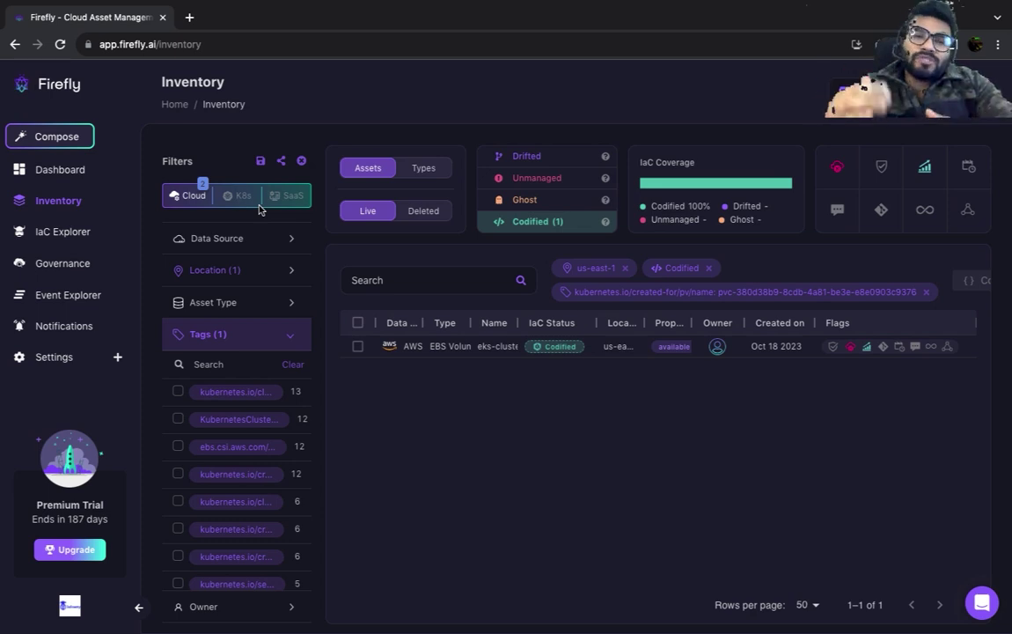
Browse the Terraform stacks in IaC Explorer and list the ecr.tfstate stack's assets.
click(63, 232)
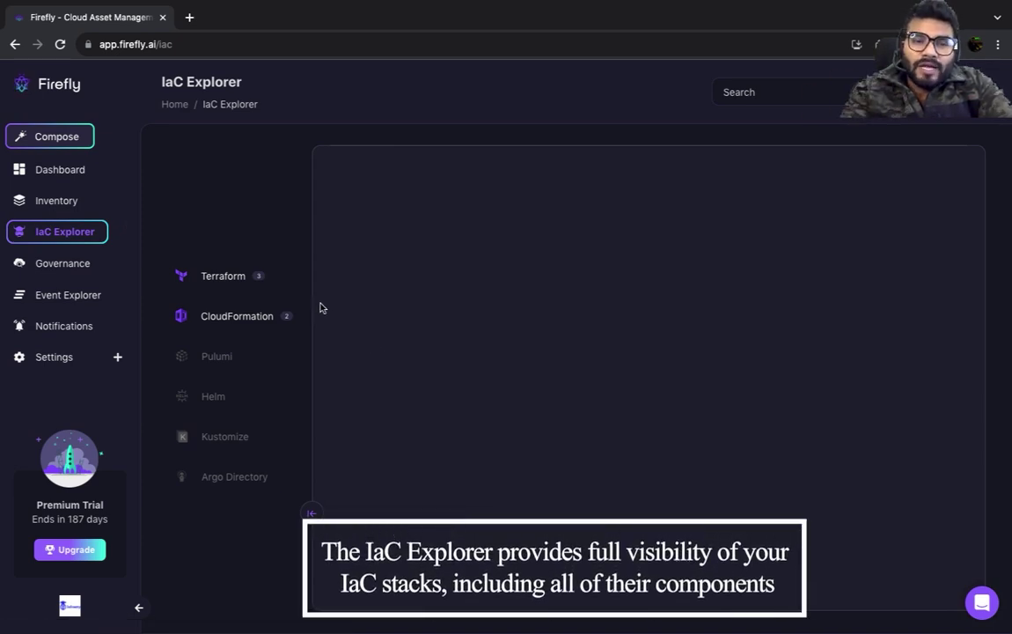
click(252, 278)
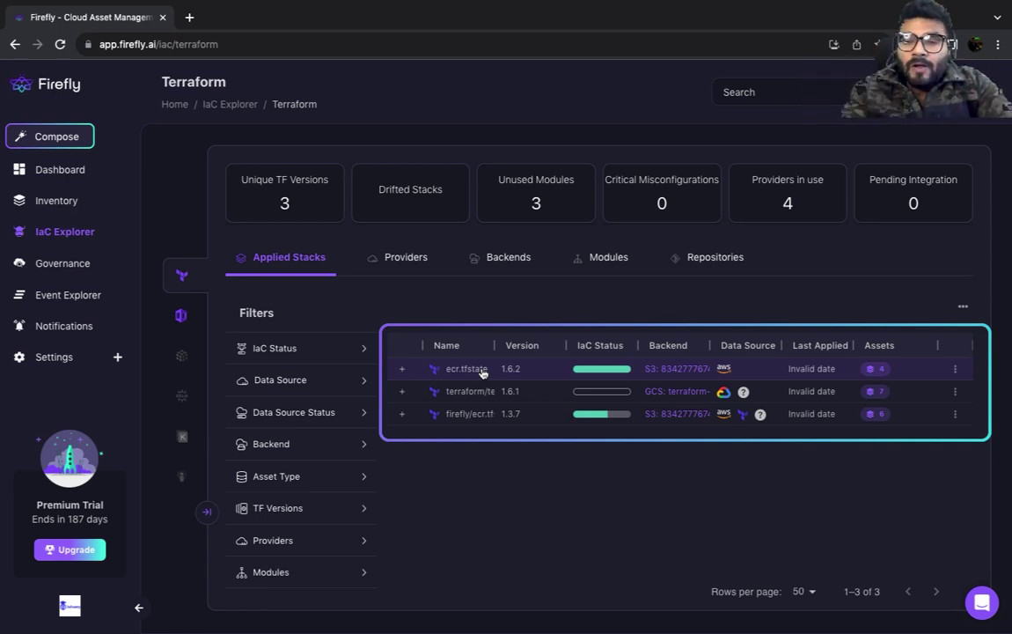
click(877, 371)
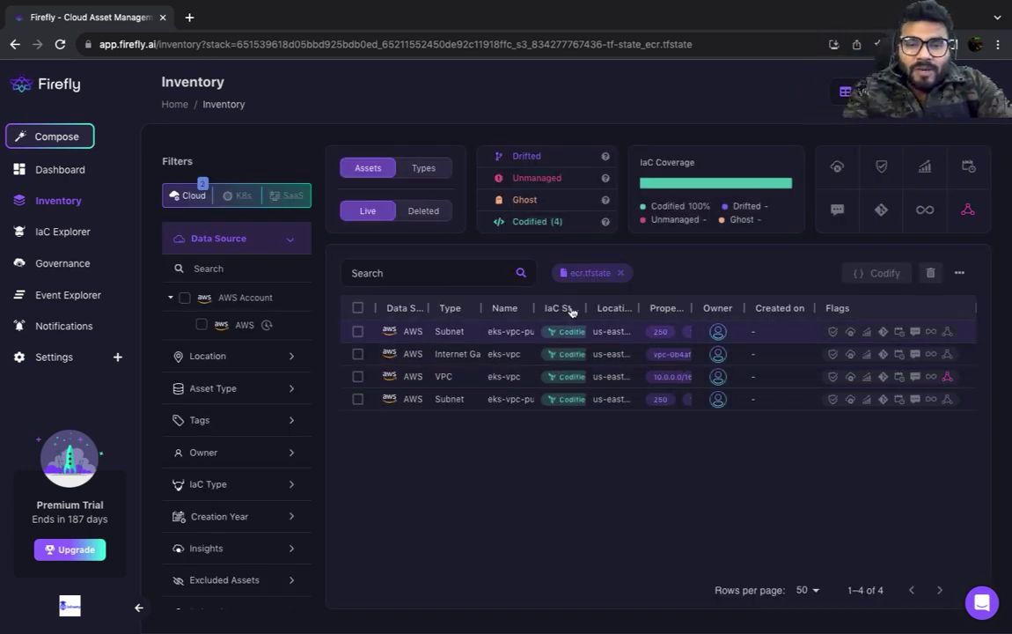
Review the CloudFormation stacks, then open Compose to generate a new configuration.
click(61, 231)
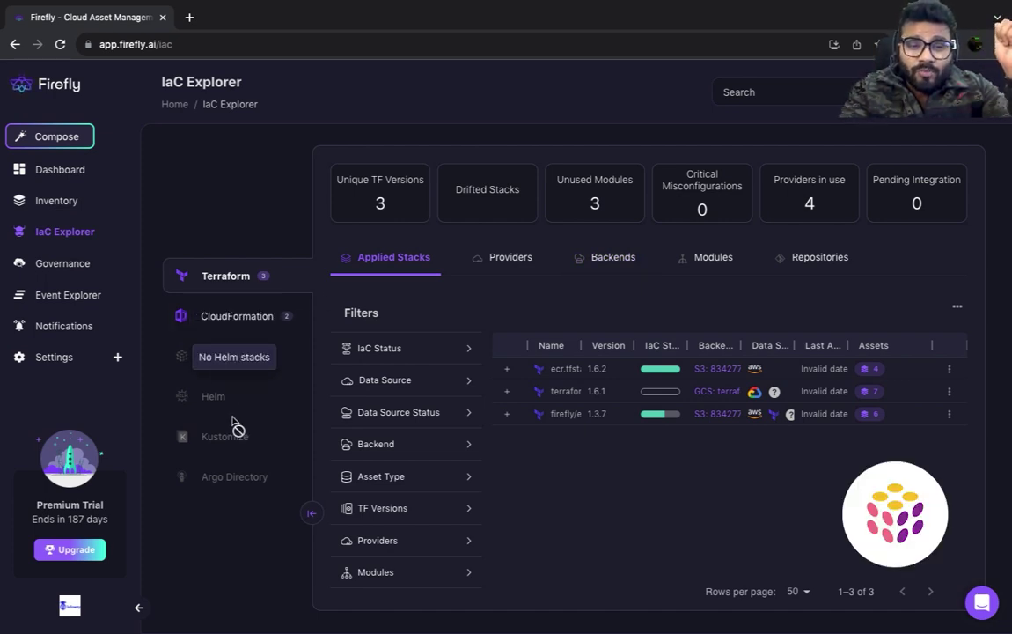
click(270, 332)
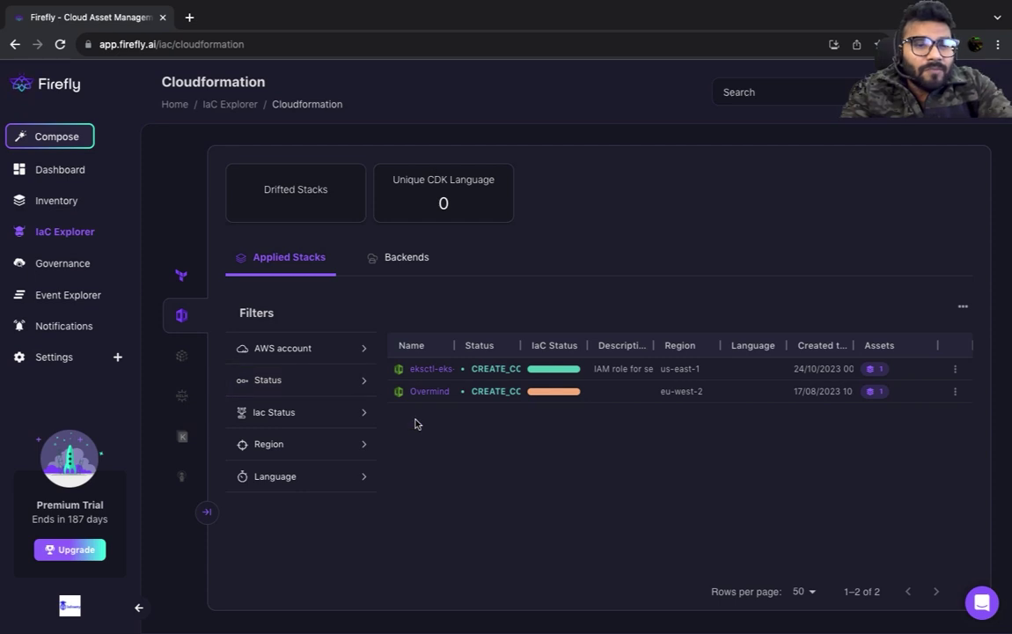
click(63, 139)
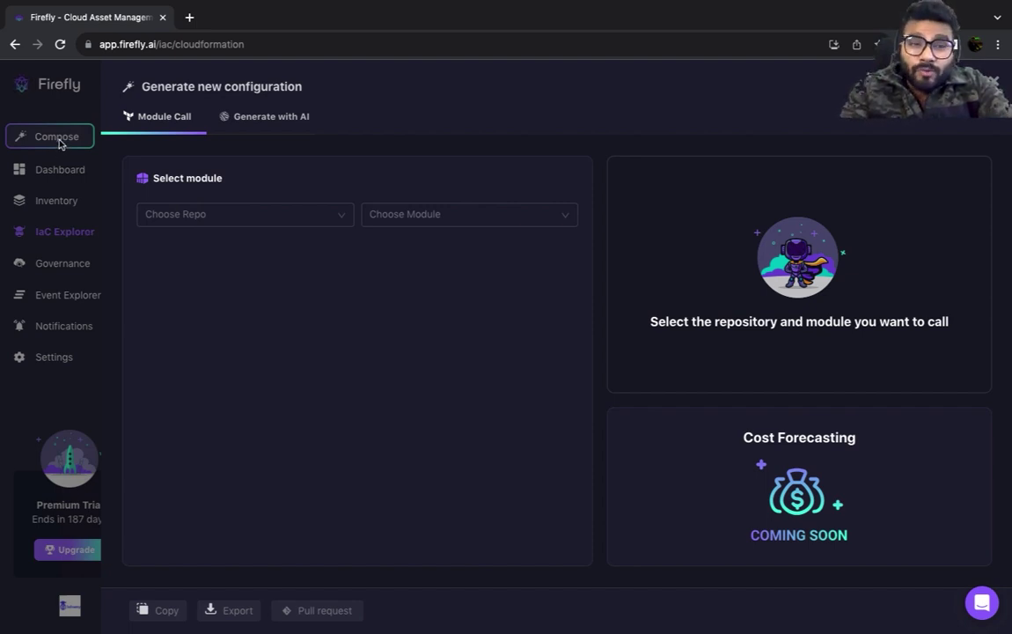
Try searching the module list for 's3' and 'amazo', then close the empty list.
click(433, 215)
text(s3)
click(330, 216)
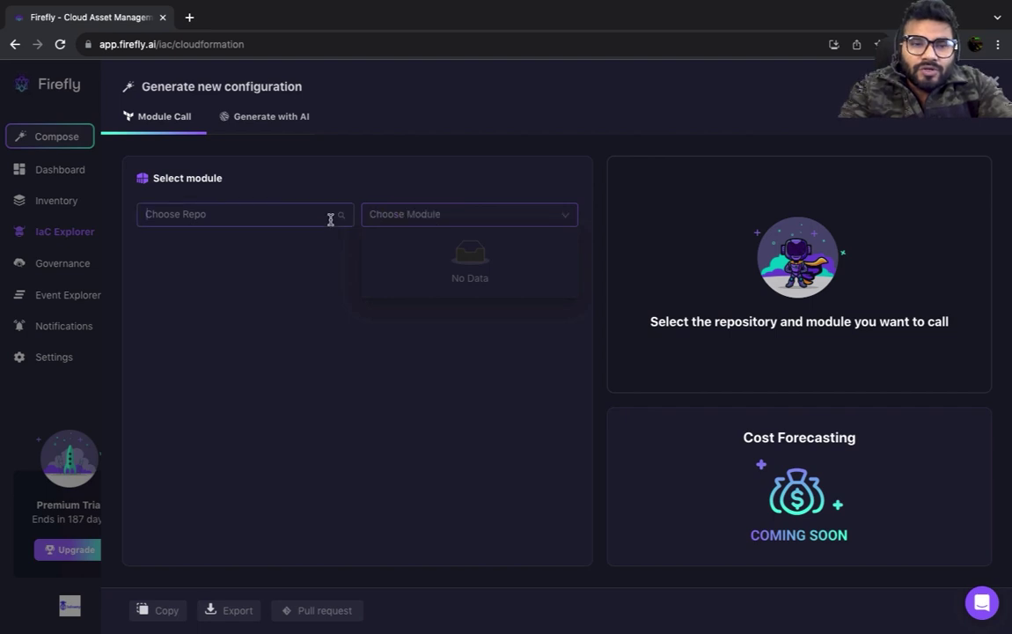
click(426, 216)
text(s3)
key(BackSpace)
key(BackSpace)
text(amazon)
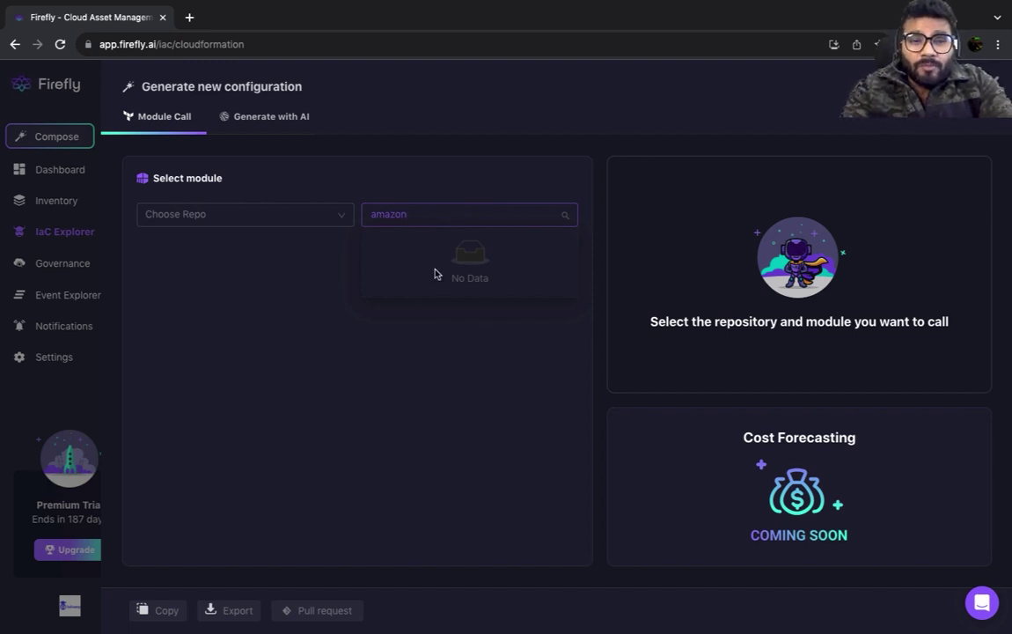
click(396, 395)
Search repositories for 's3' and pick cloudposse/terraform-aws-s3-log-storage.
click(333, 223)
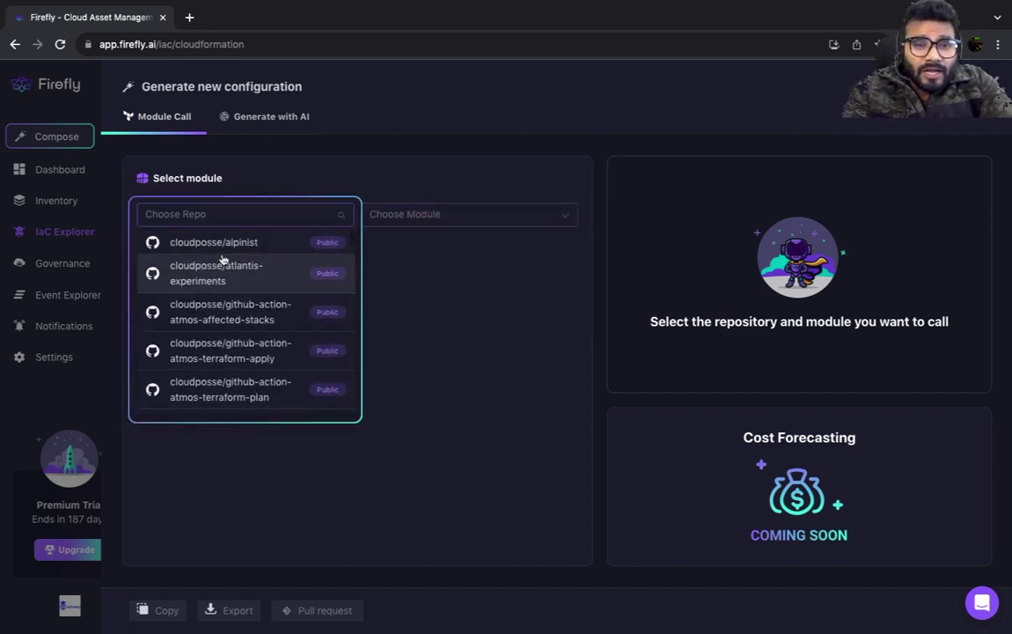
scroll(268, 279, down, 5)
scroll(267, 279, down, 1)
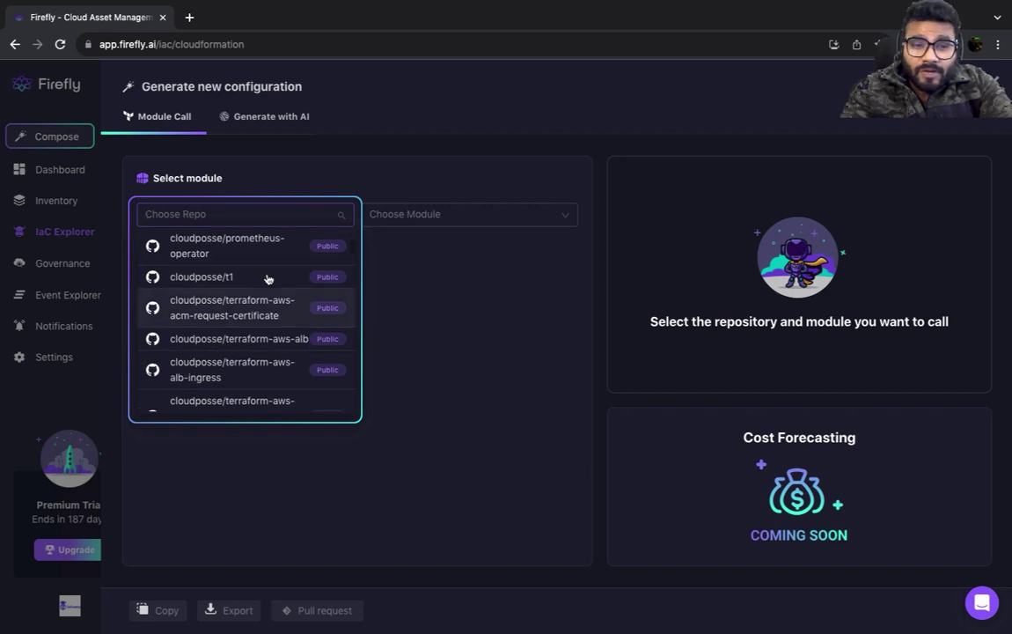
scroll(275, 370, down, 3)
text(s3)
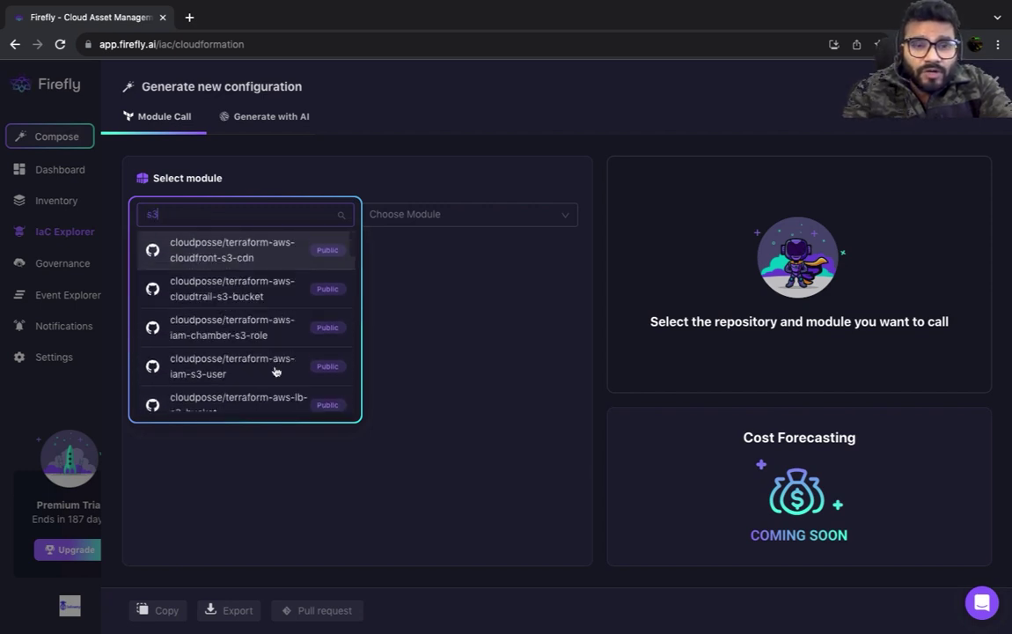
scroll(269, 391, down, 1)
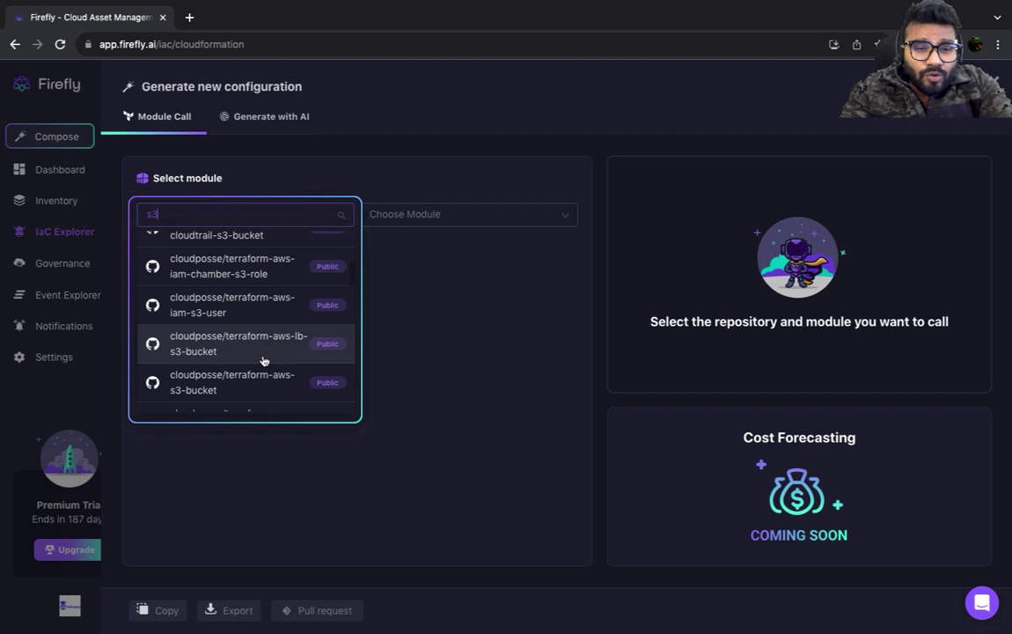
scroll(260, 352, down, 1)
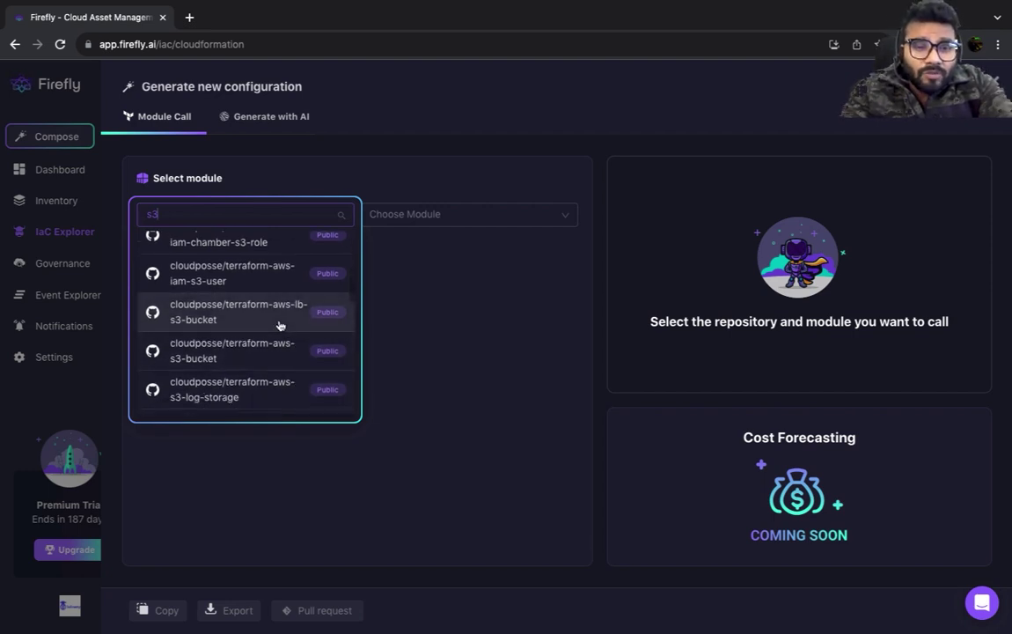
scroll(279, 324, down, 1)
scroll(255, 362, down, 1)
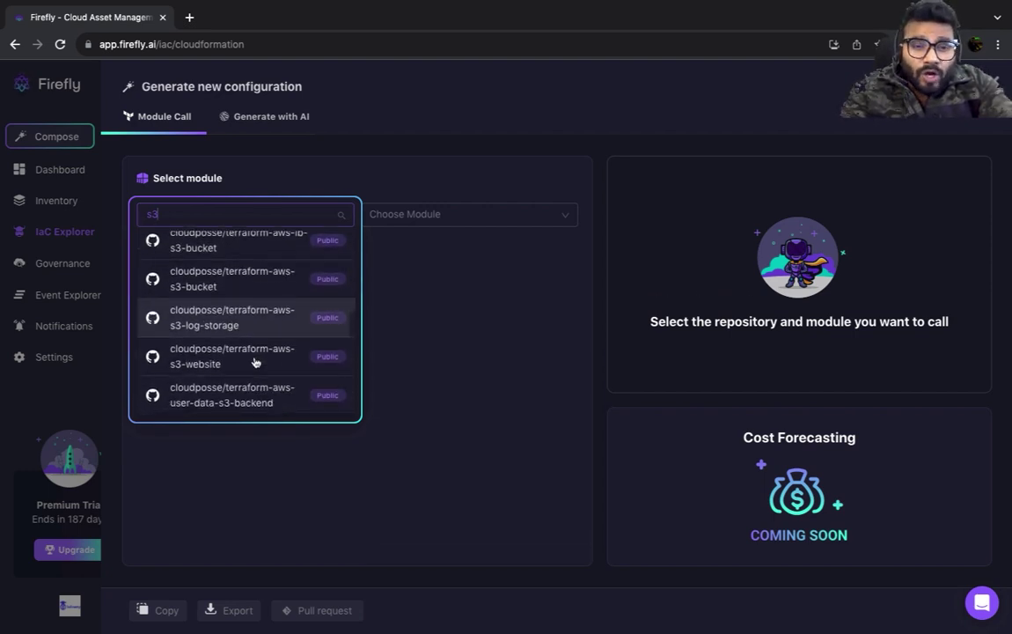
click(261, 325)
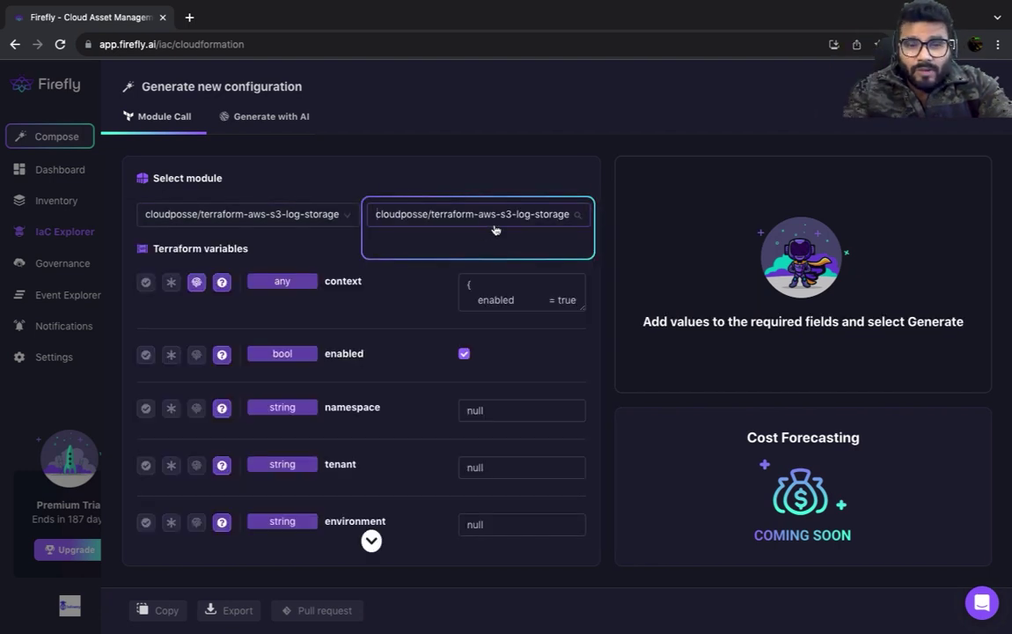
Choose the s3-log-storage module, review its variables, and generate the module call.
click(476, 216)
scroll(402, 351, down, 4)
scroll(403, 351, down, 6)
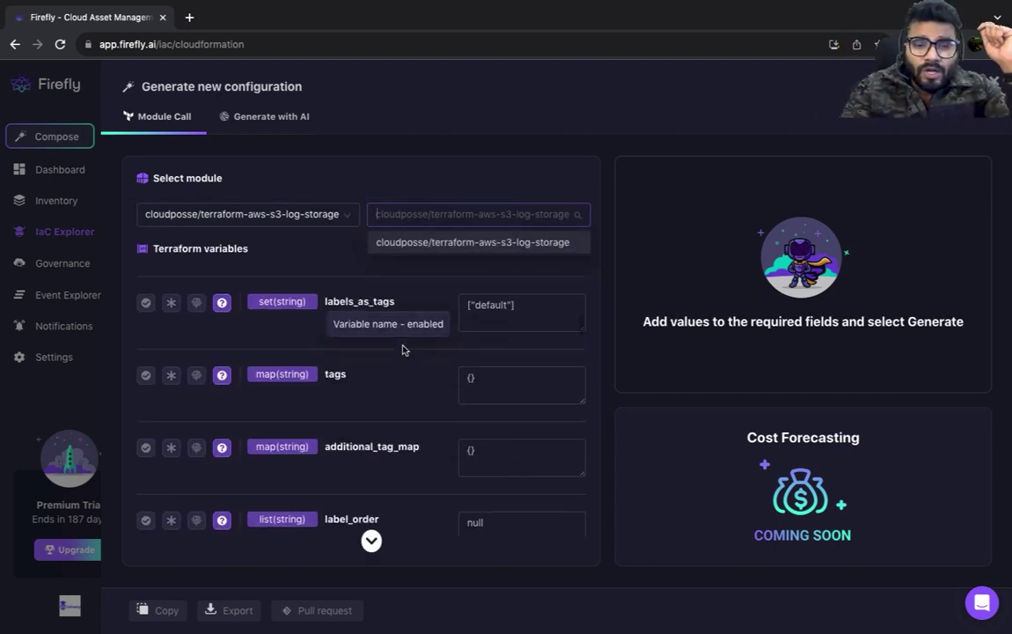
scroll(403, 350, down, 15)
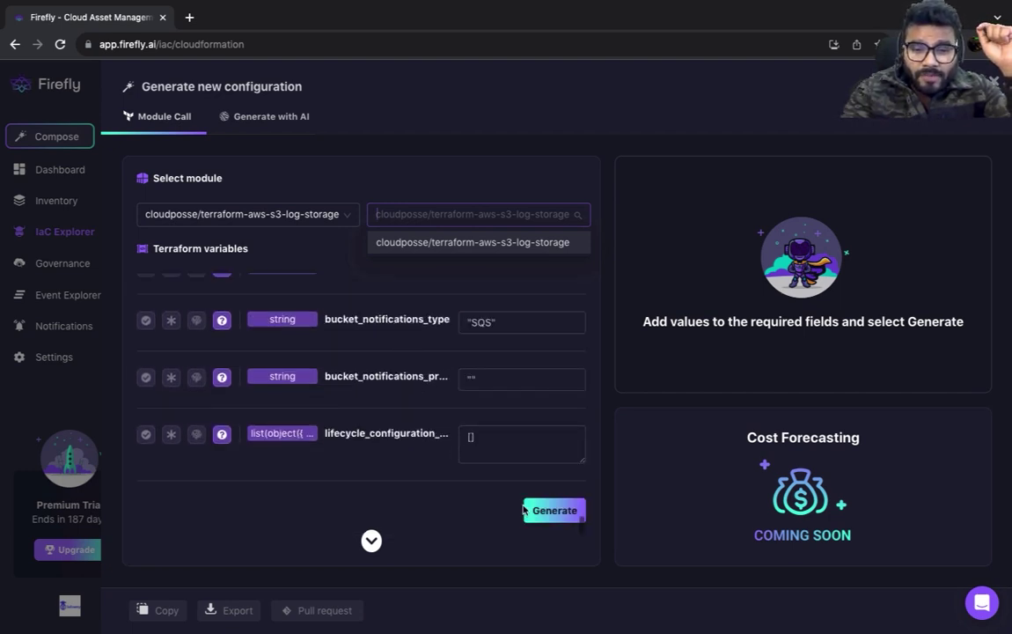
click(546, 535)
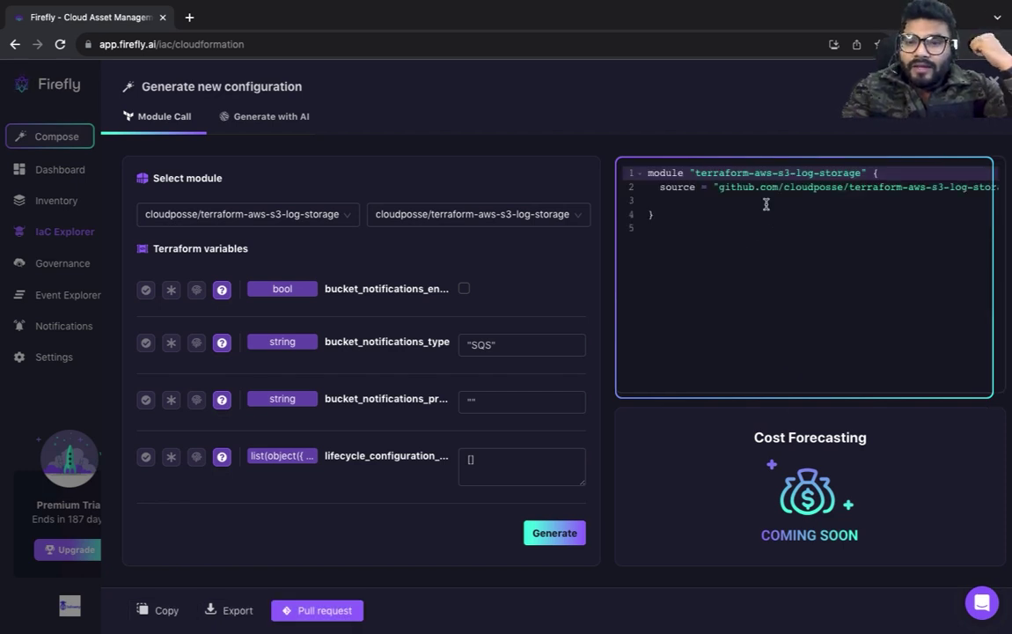
Select the generated module call code, export it, and start a pull request.
drag(670, 226, 629, 171)
click(229, 610)
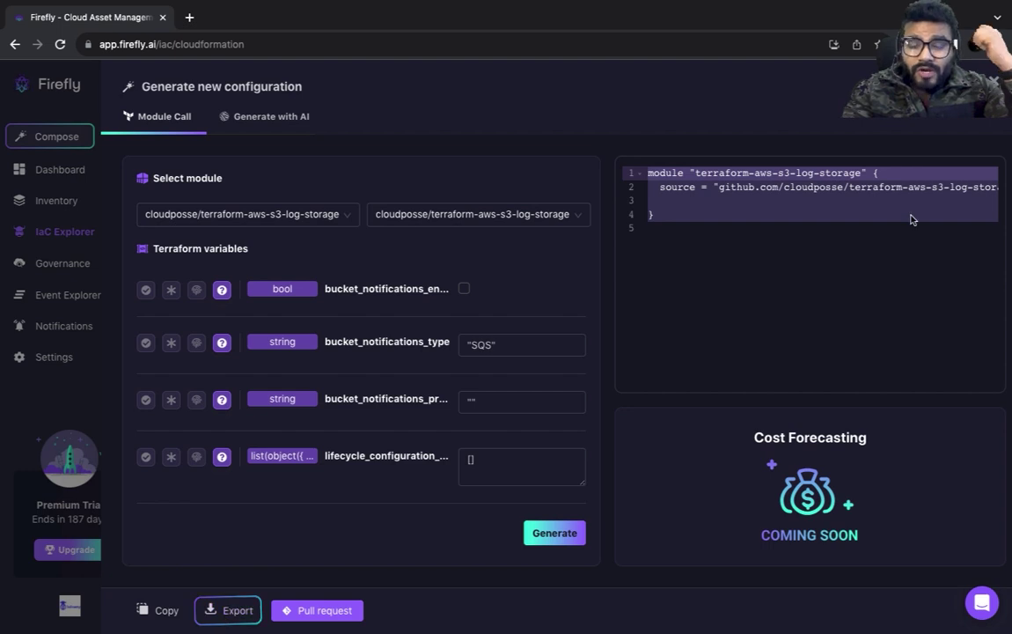
click(332, 610)
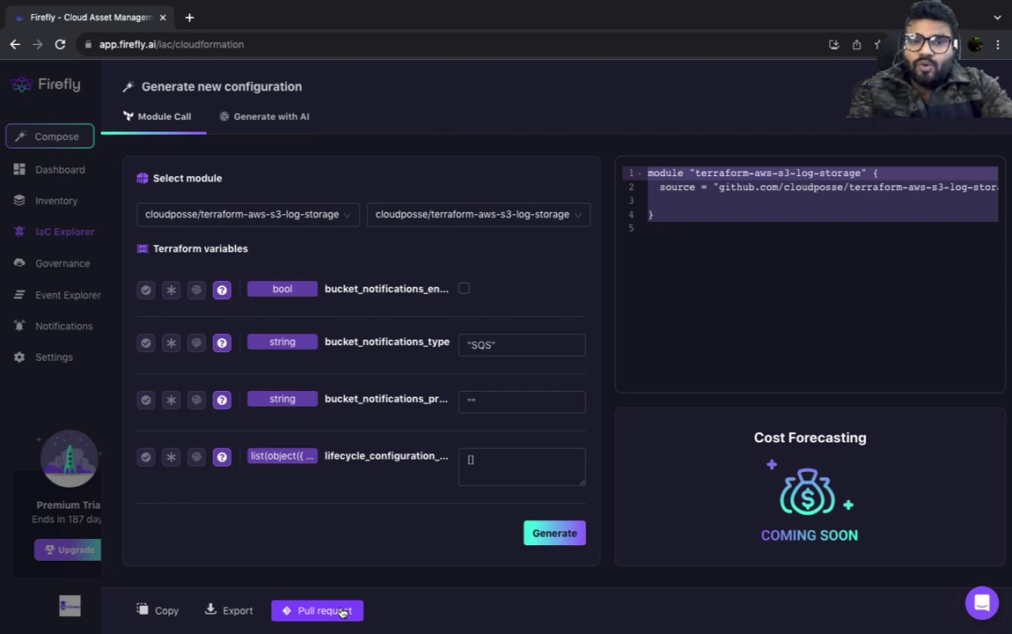
In Generate with AI, replace the prompt with 'generate a terraform code for' an S3 bucket and send it.
click(267, 117)
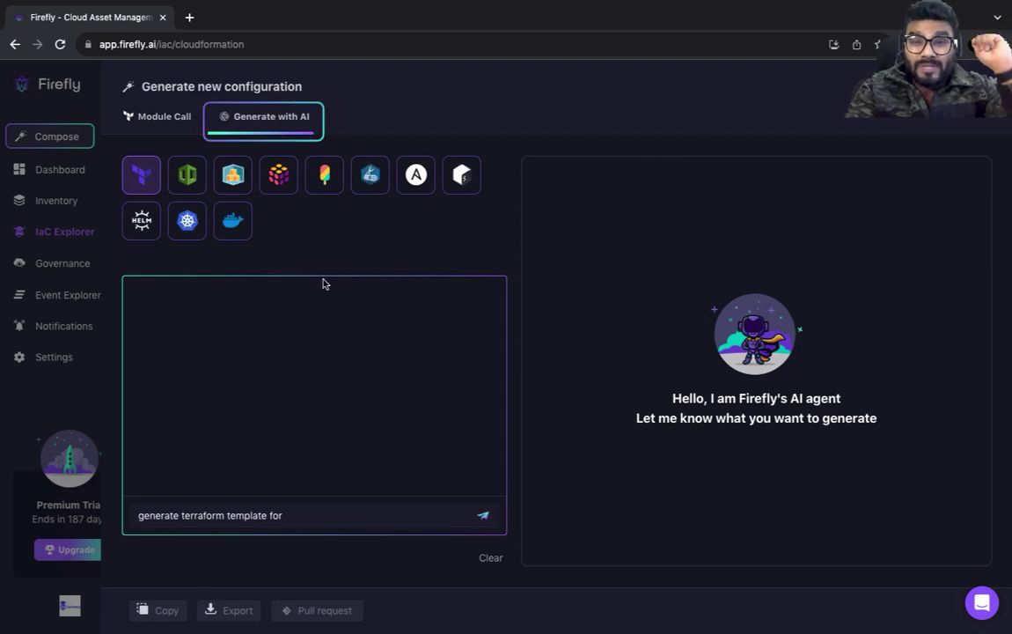
click(164, 117)
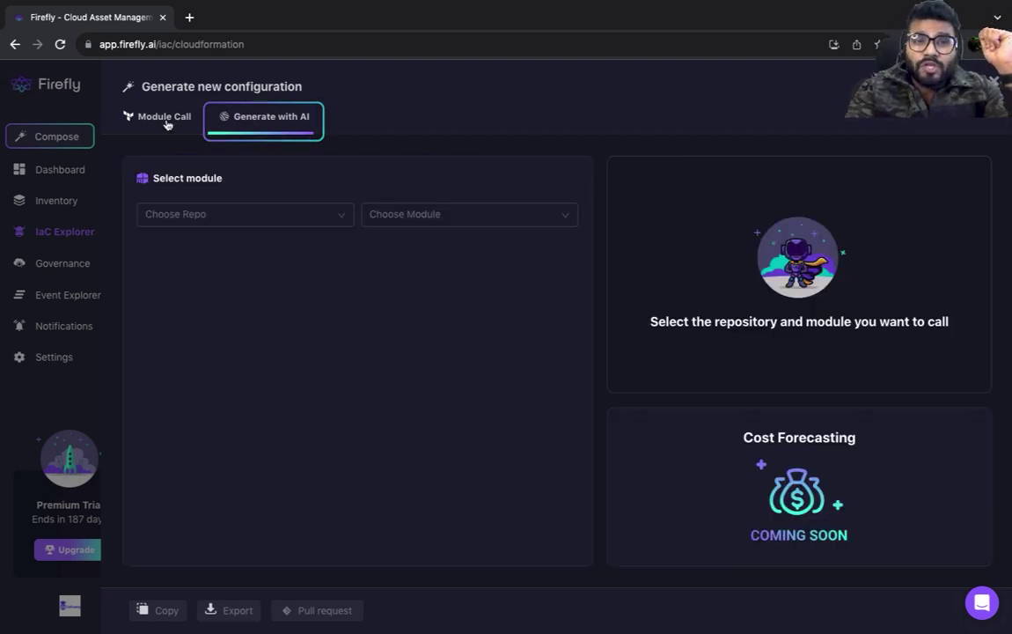
click(293, 122)
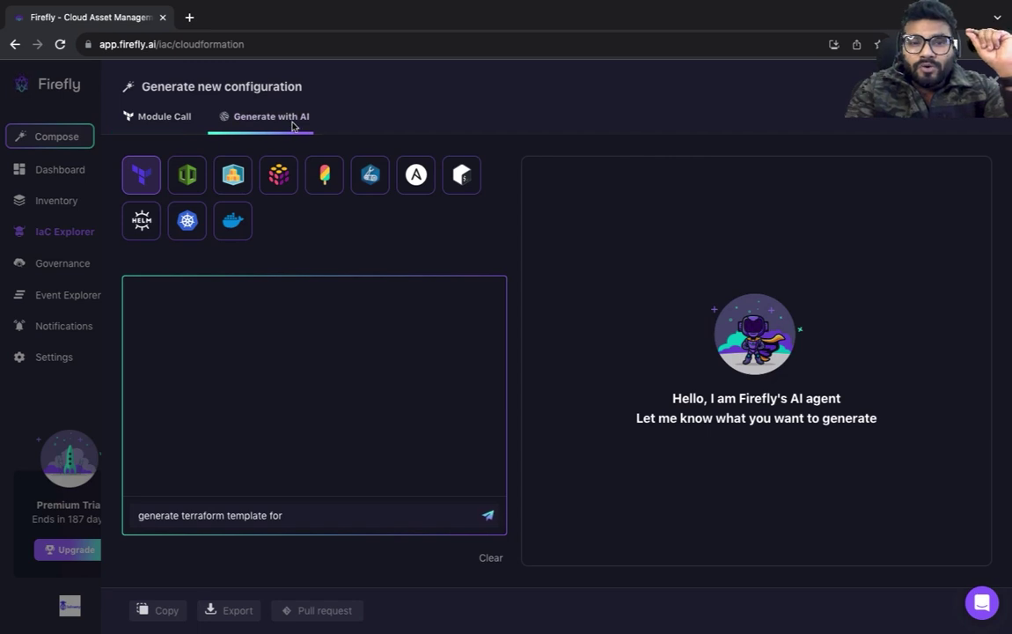
triple_click(355, 515)
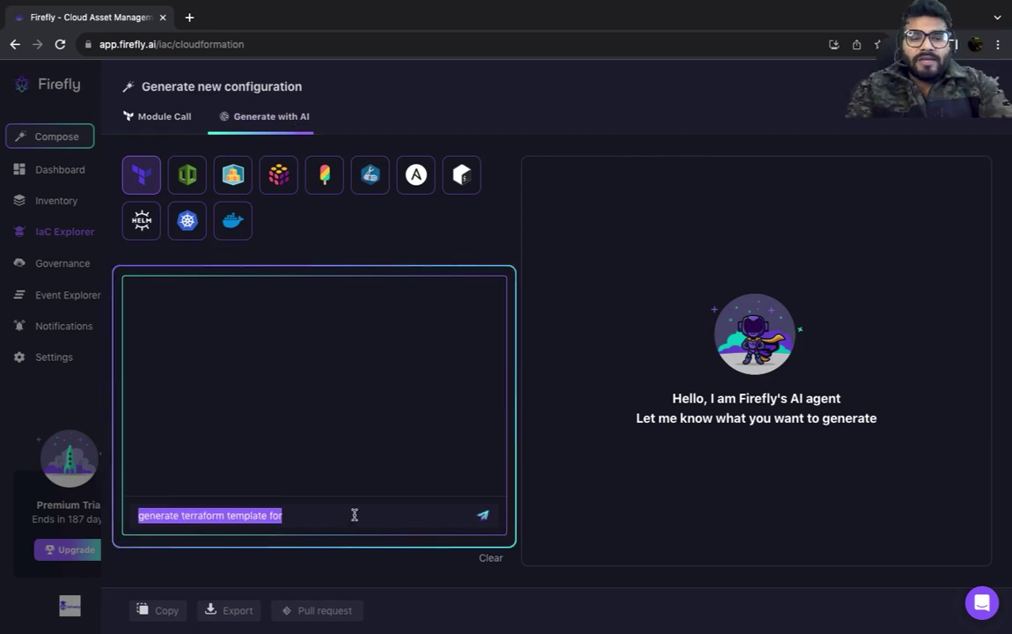
text(generate a )
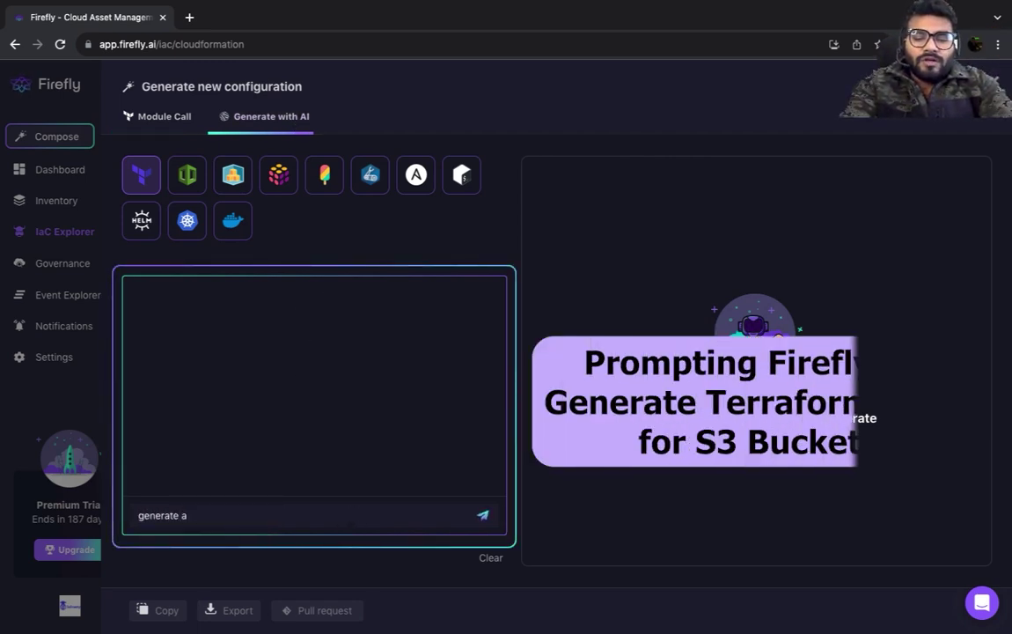
text(terraform code for s3 bucket)
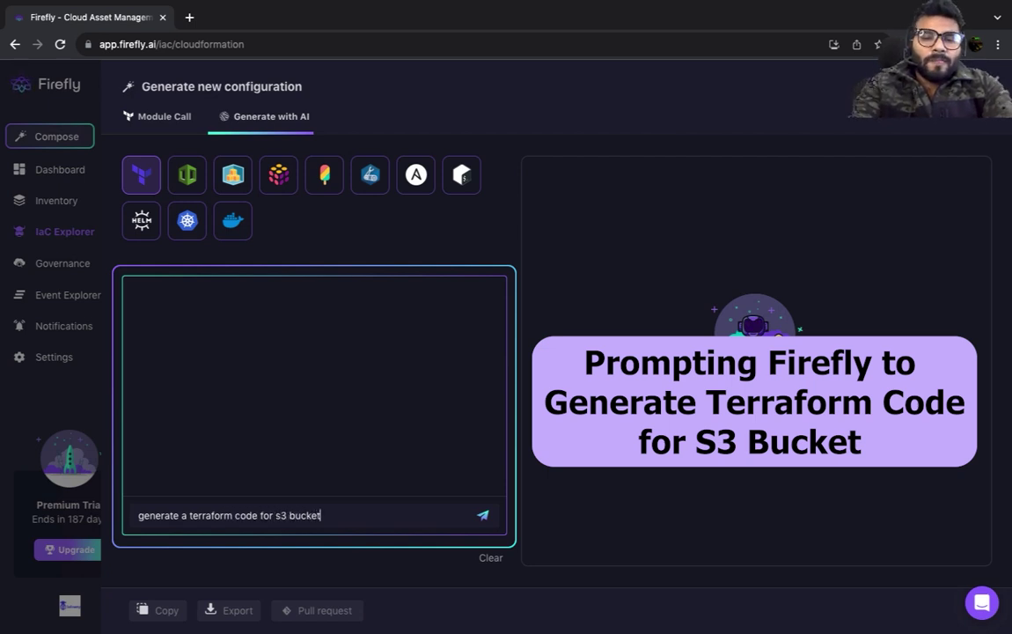
key(Return)
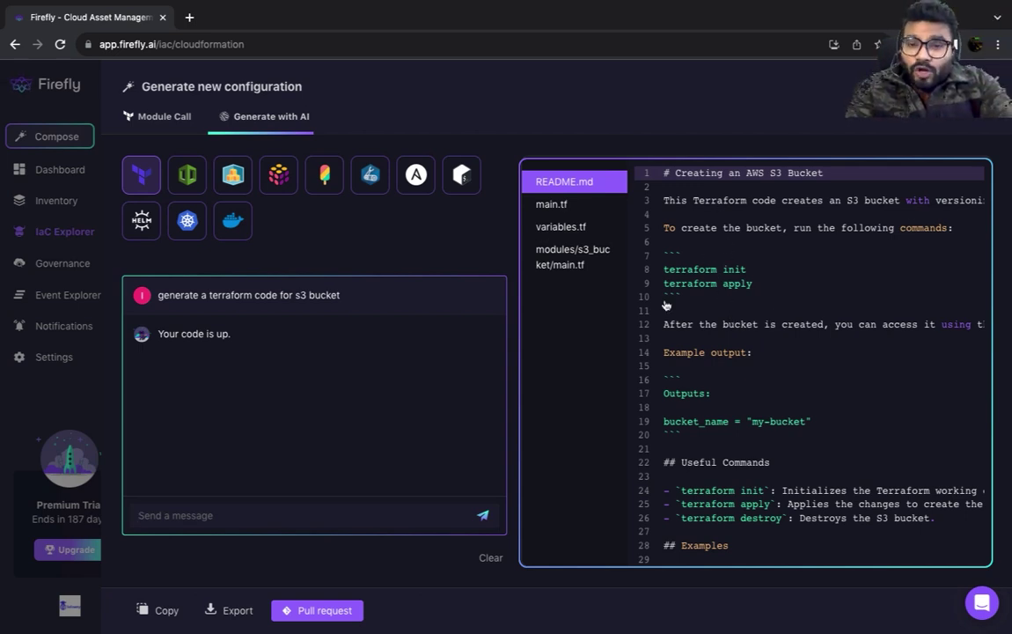
Review generated main.tf, variables.tf with default bucket my-bucket, and the s3_bucket module file.
scroll(776, 289, down, 2)
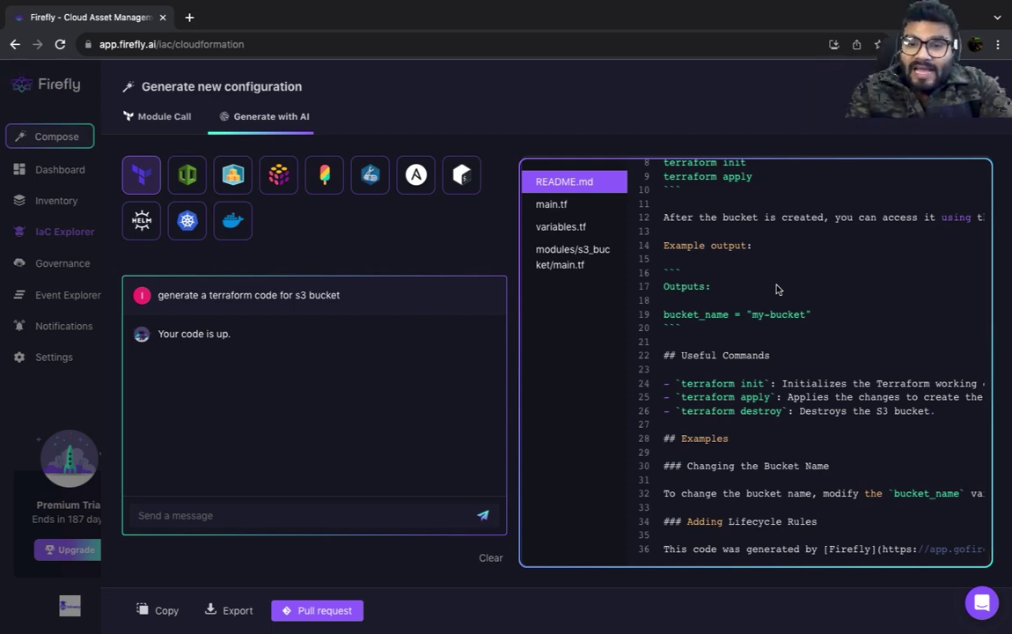
click(544, 204)
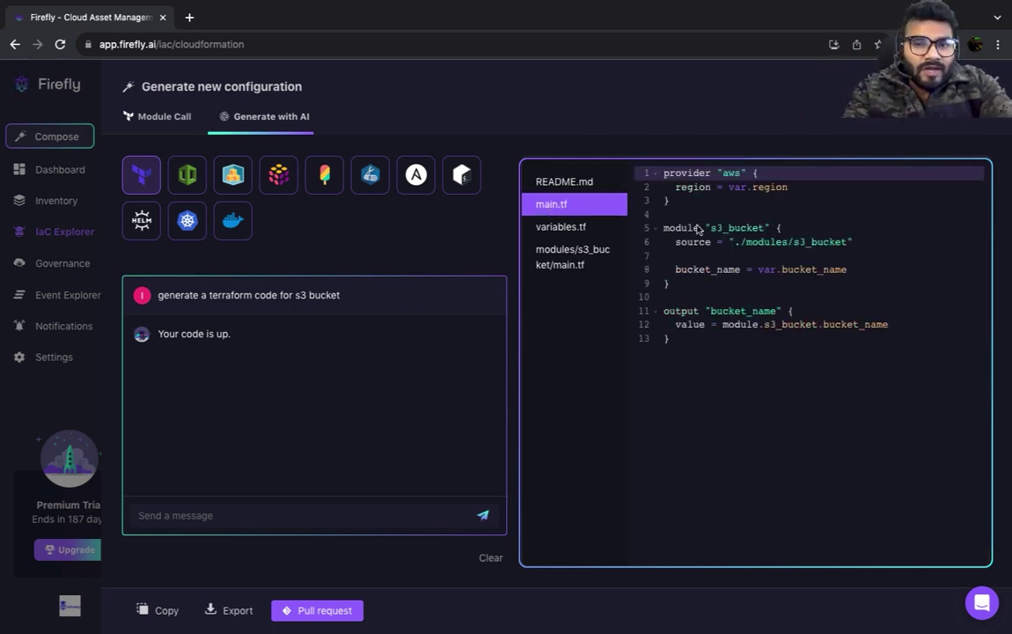
click(745, 243)
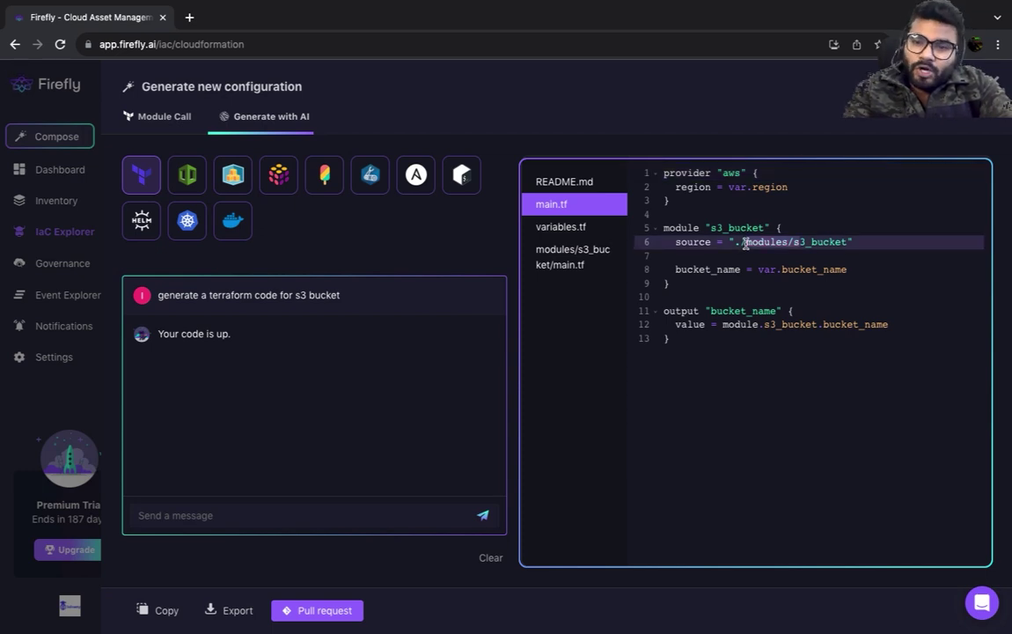
click(796, 273)
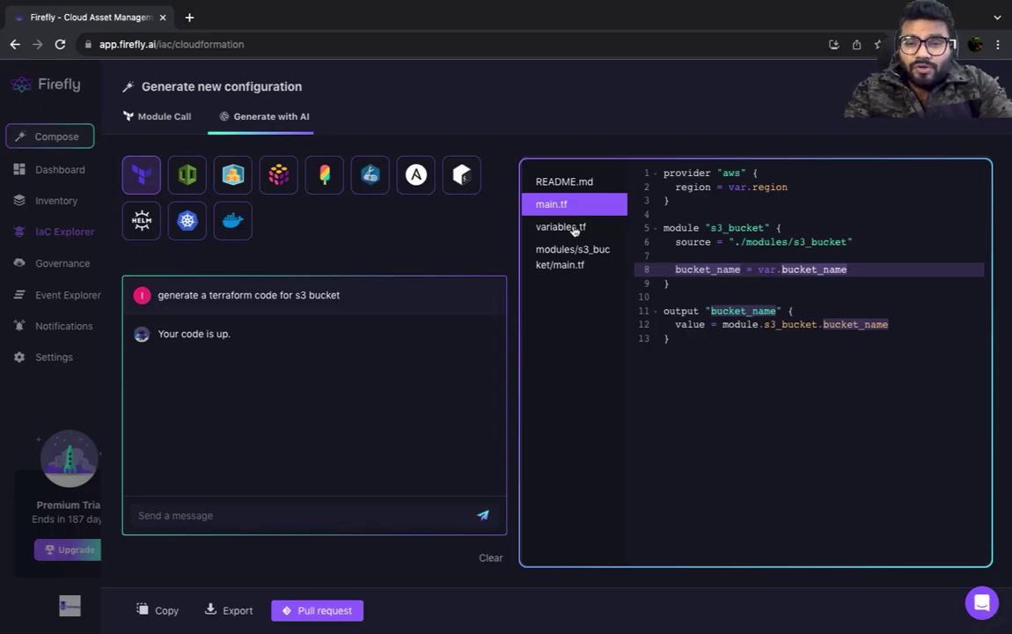
click(574, 228)
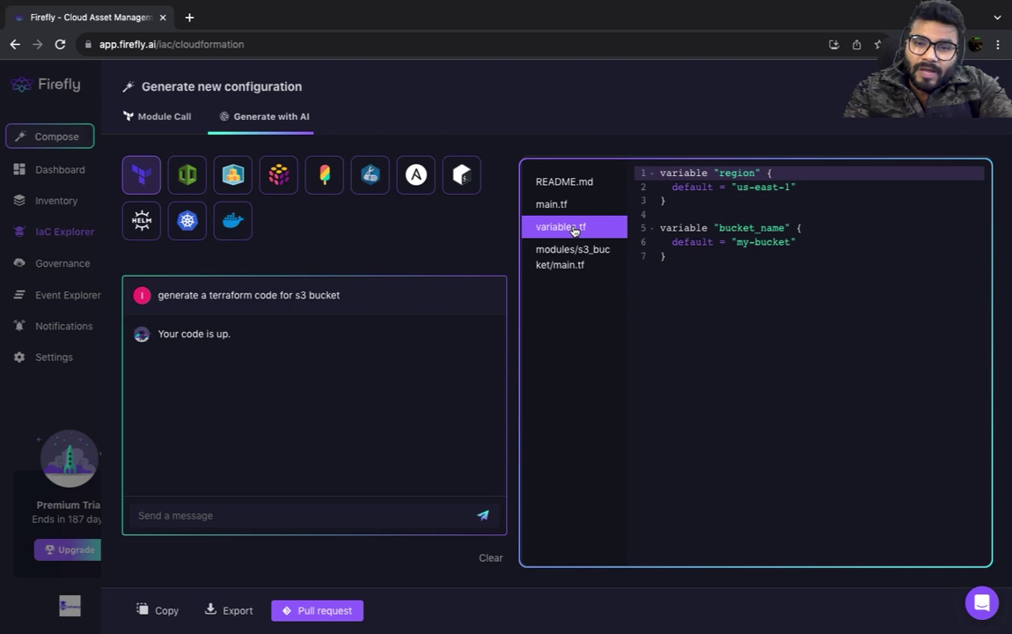
click(769, 243)
double_click(768, 243)
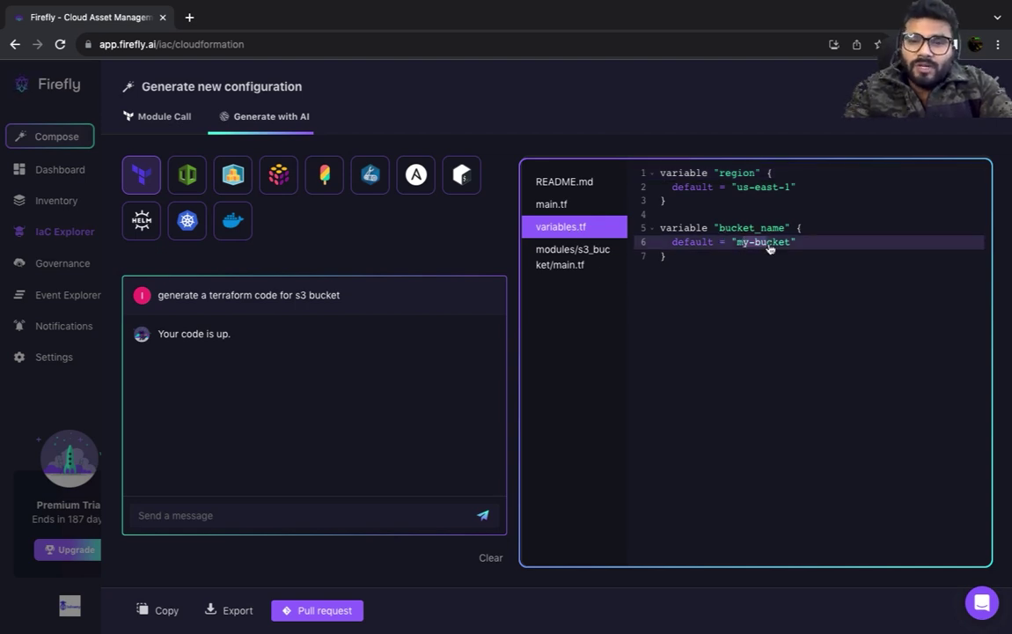
click(581, 261)
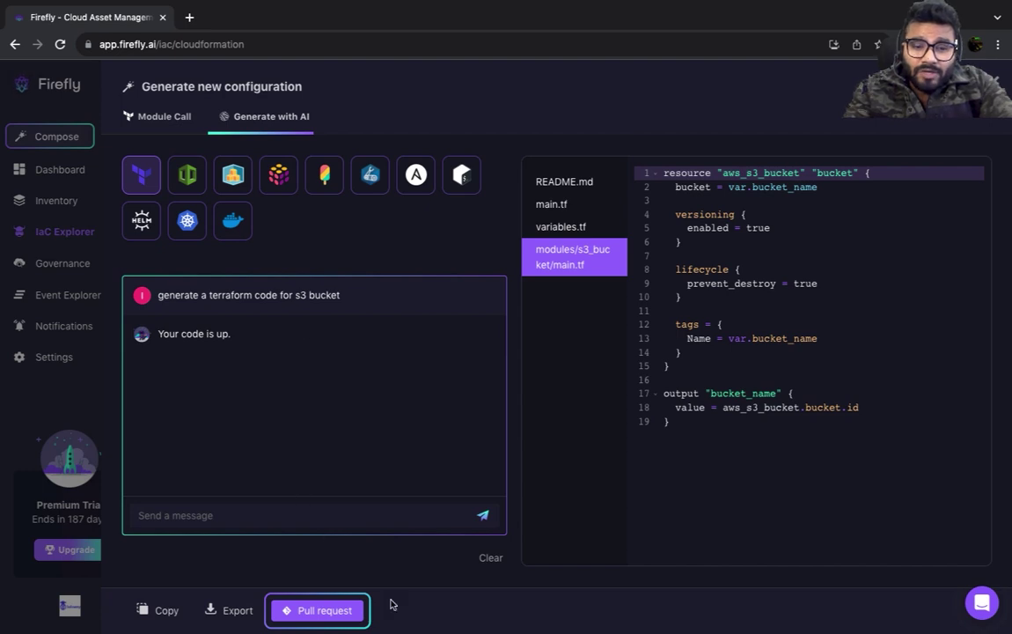
click(363, 610)
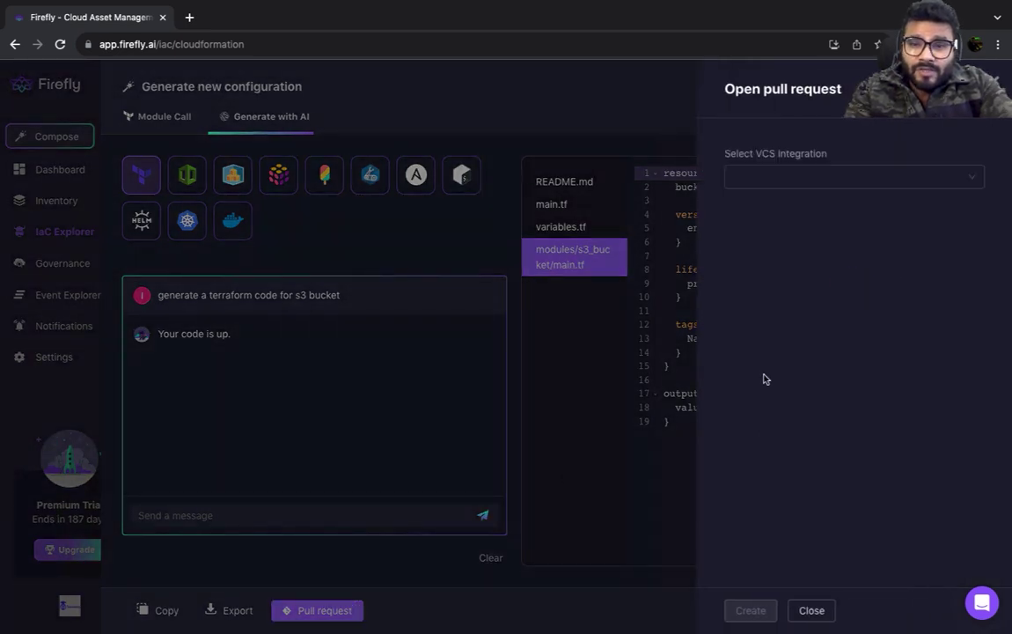
click(874, 175)
click(859, 203)
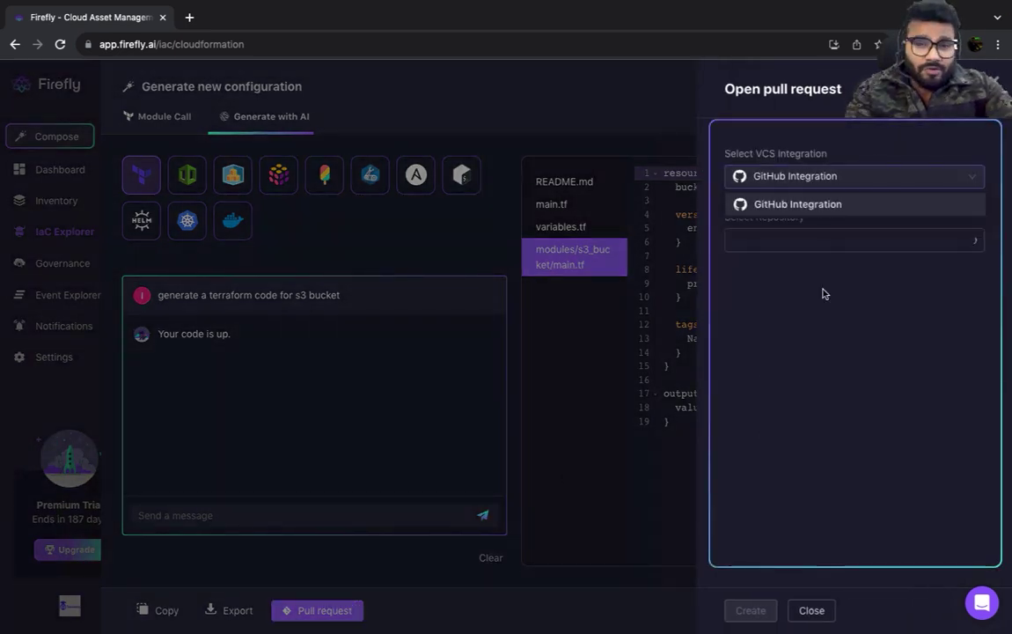
click(818, 243)
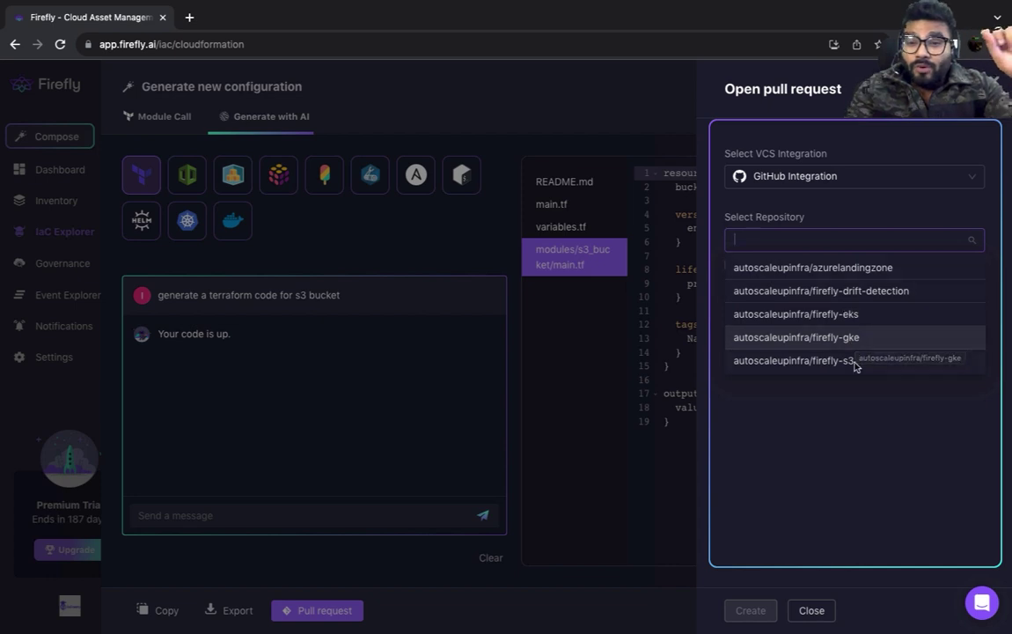
click(868, 408)
key(Escape)
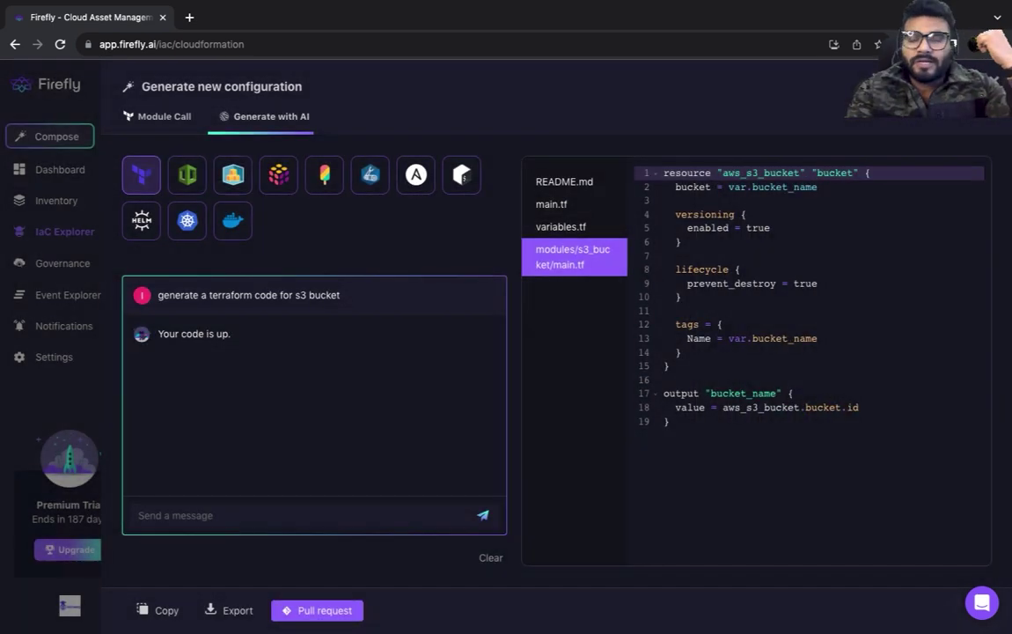